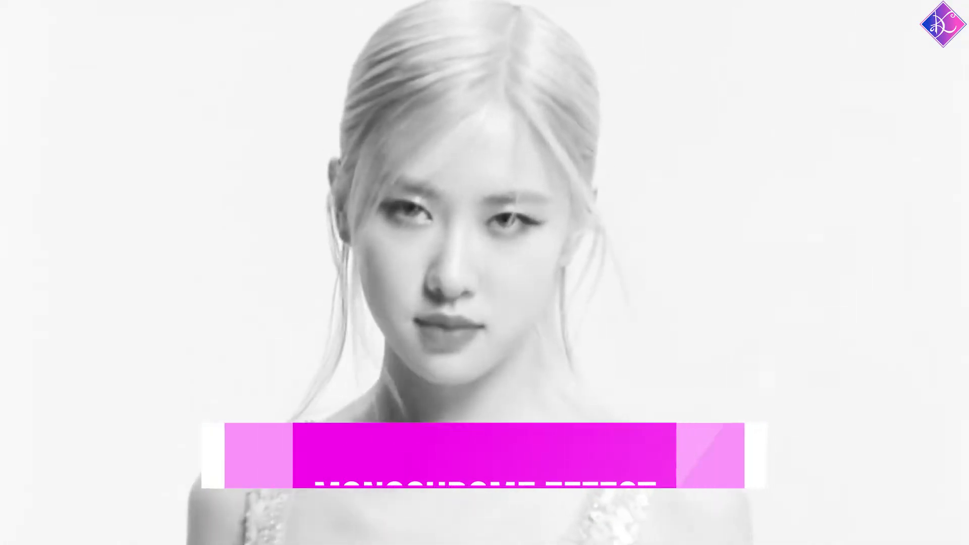
click(651, 371)
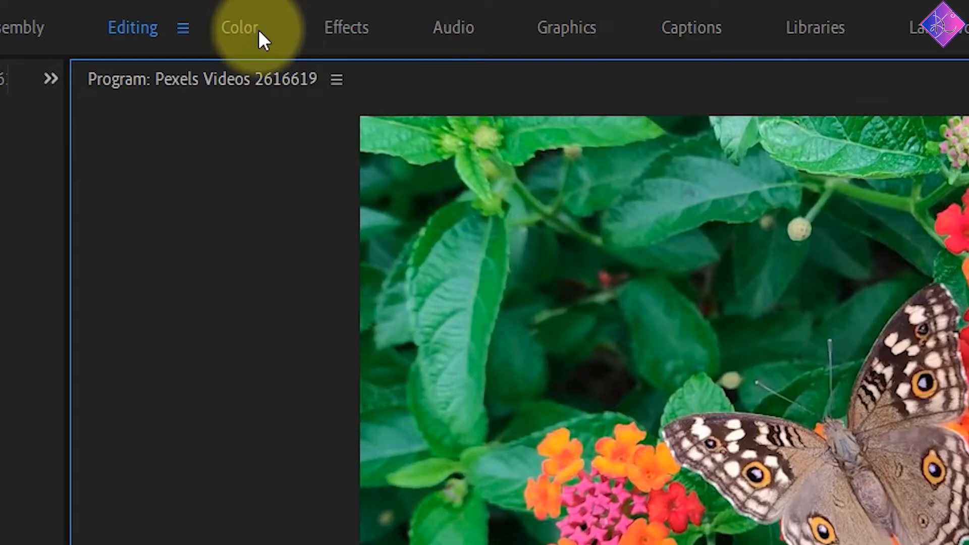
Step: Switch to the Color workspace, select the butterfly clip in the timeline and collapse the Basic Correction settings
click(367, 14)
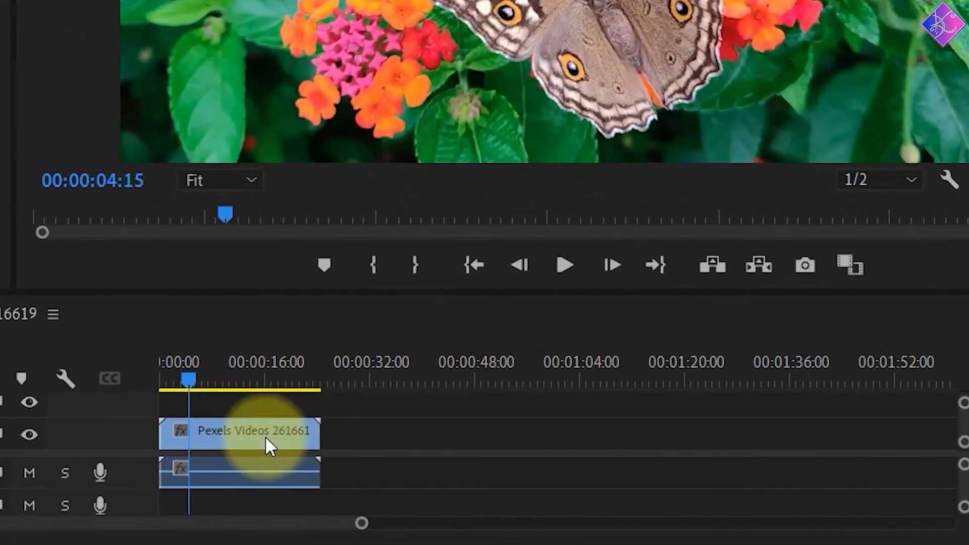
click(360, 473)
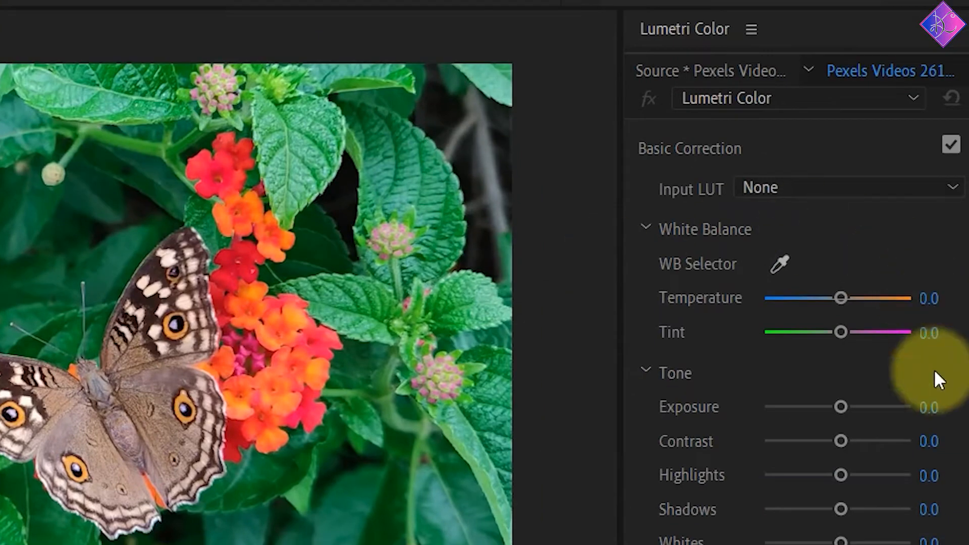
click(749, 153)
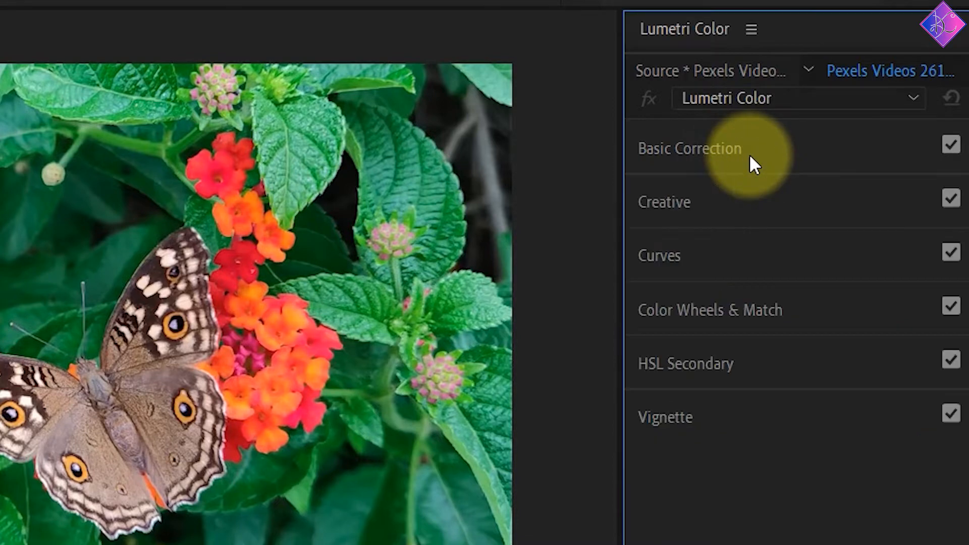
Step: Apply the Monochrome Kodak 5218 Kodak 2395 creative look to the butterfly clip
click(717, 210)
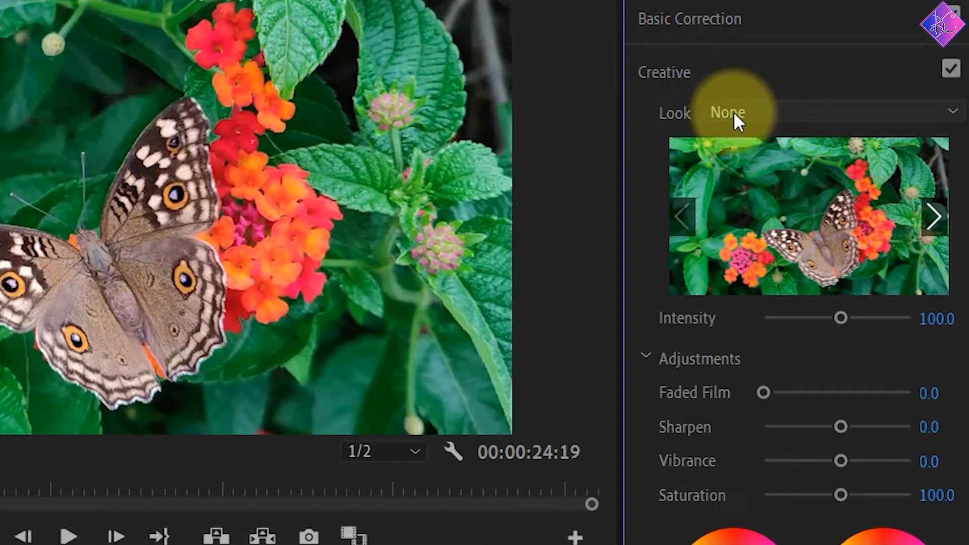
click(737, 111)
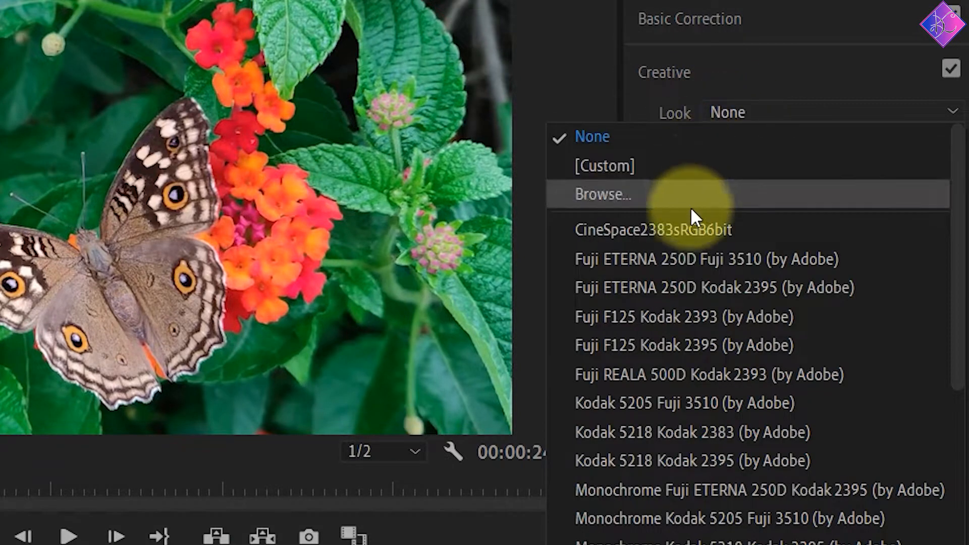
click(696, 486)
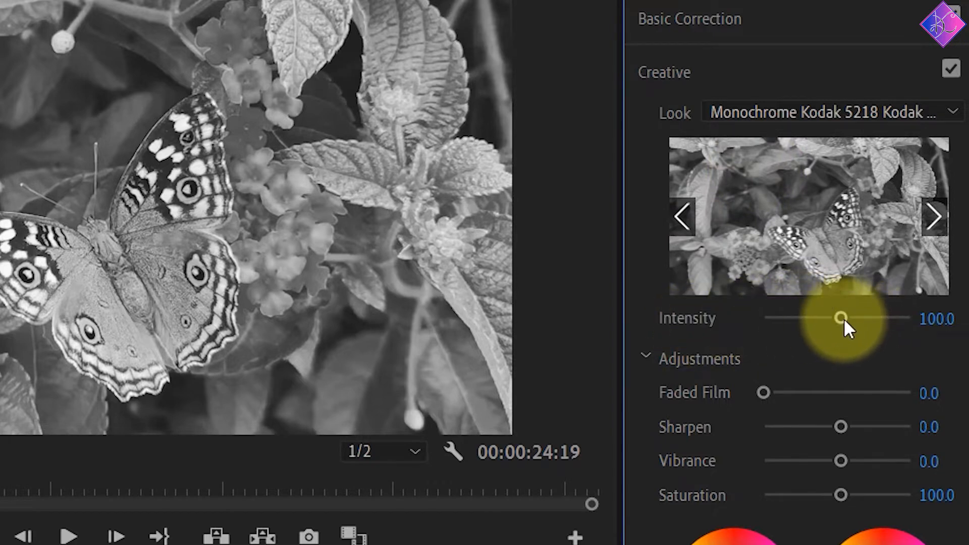
Step: Raise the monochrome look's intensity to 200, then lower it to compare the strength of the effect
drag(844, 321, 897, 322)
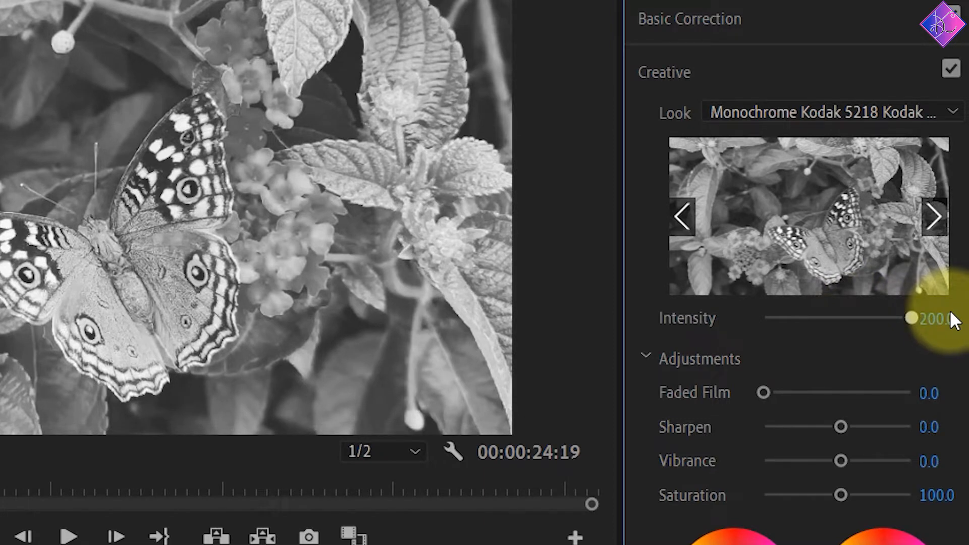
drag(882, 324, 762, 343)
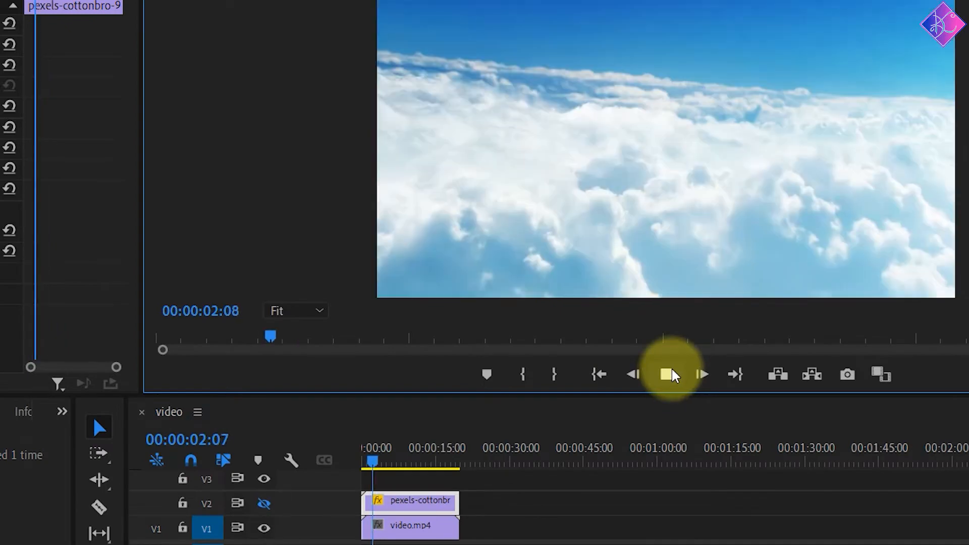
Step: Stop playback and vary the singer clip's opacity over the cloud video, lowering it to 82% and 0% before raising it again
click(667, 374)
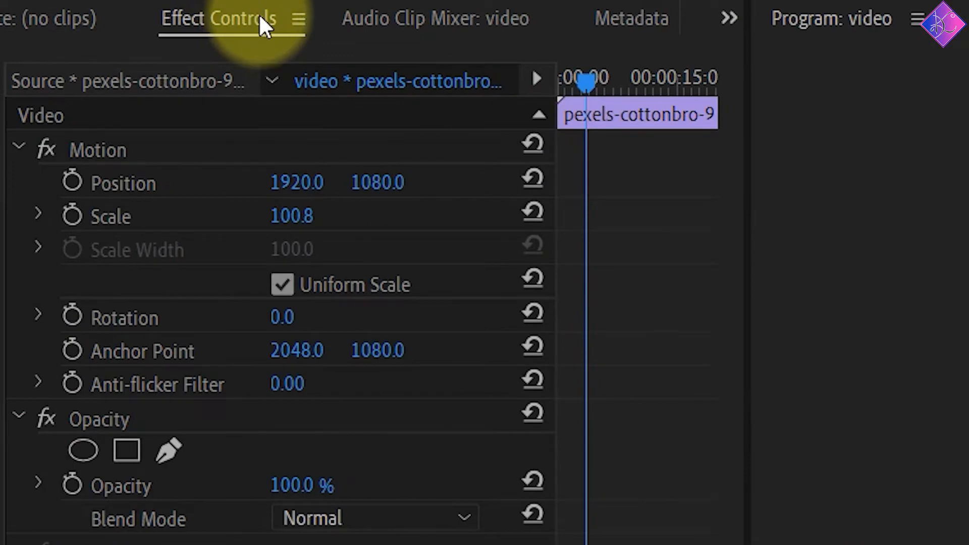
click(127, 425)
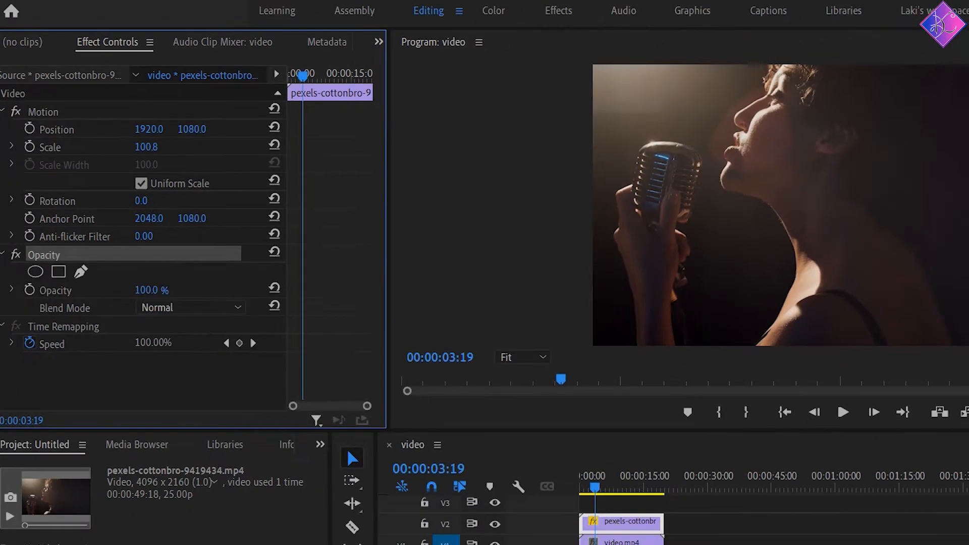
drag(148, 290, 146, 291)
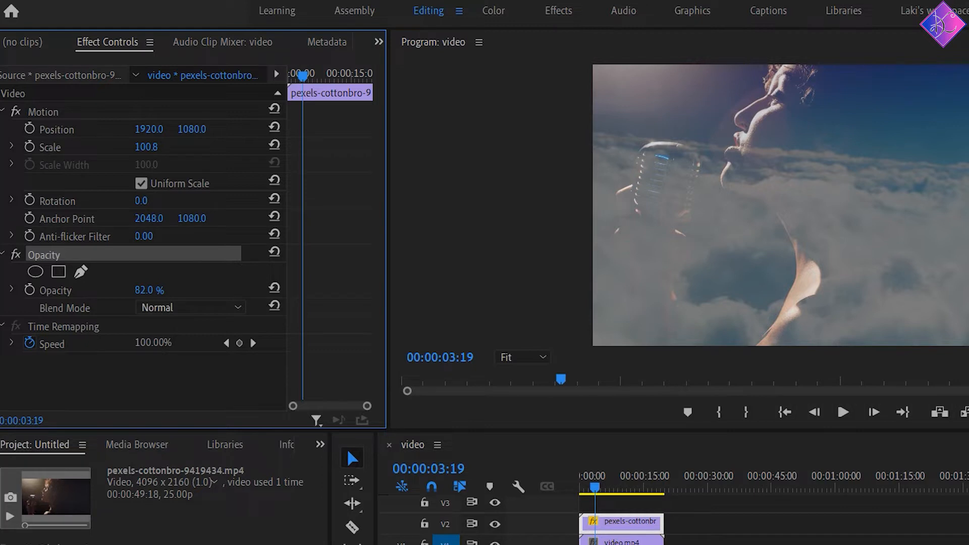
drag(144, 290, 105, 290)
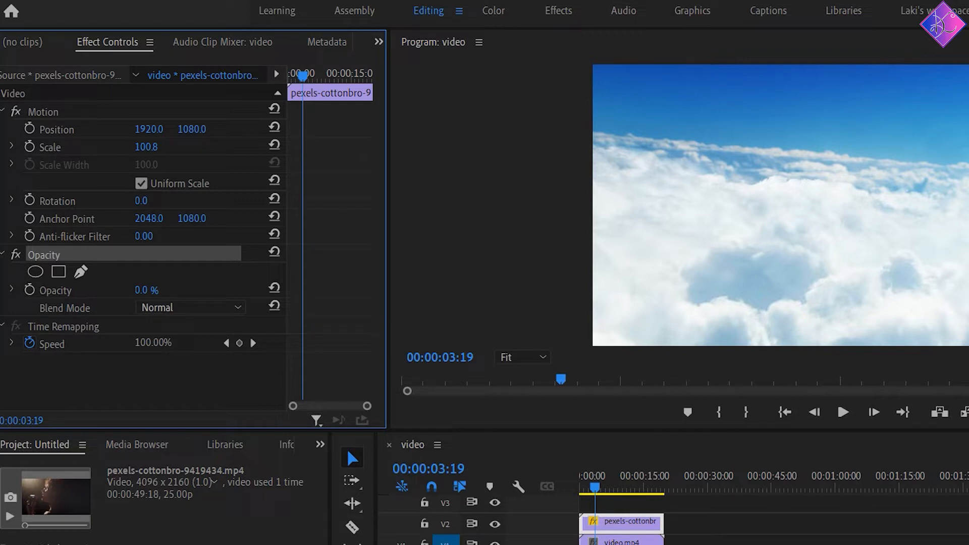
drag(134, 290, 159, 288)
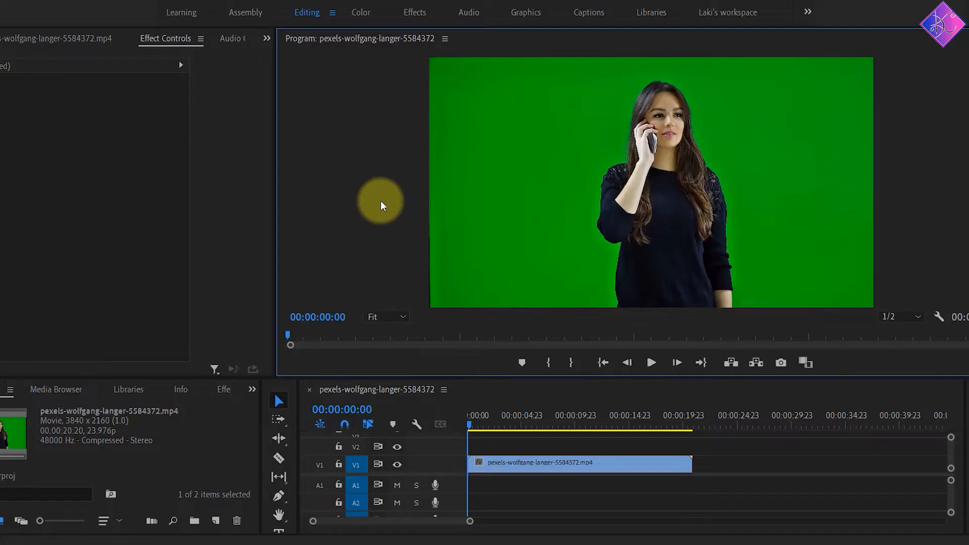
Step: Enlarge the track area and duplicate the green-screen clip from V1 onto tracks V2 and V3
click(509, 462)
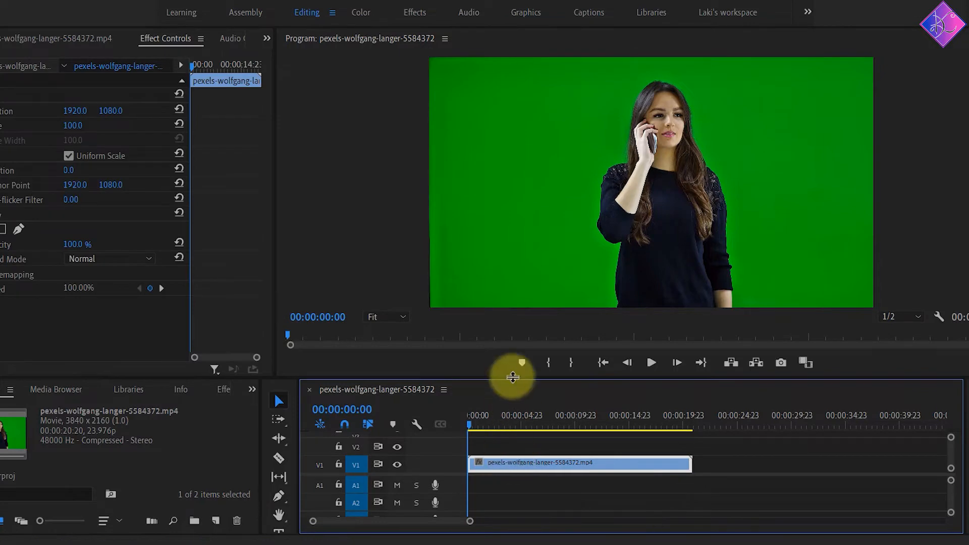
drag(407, 474, 407, 509)
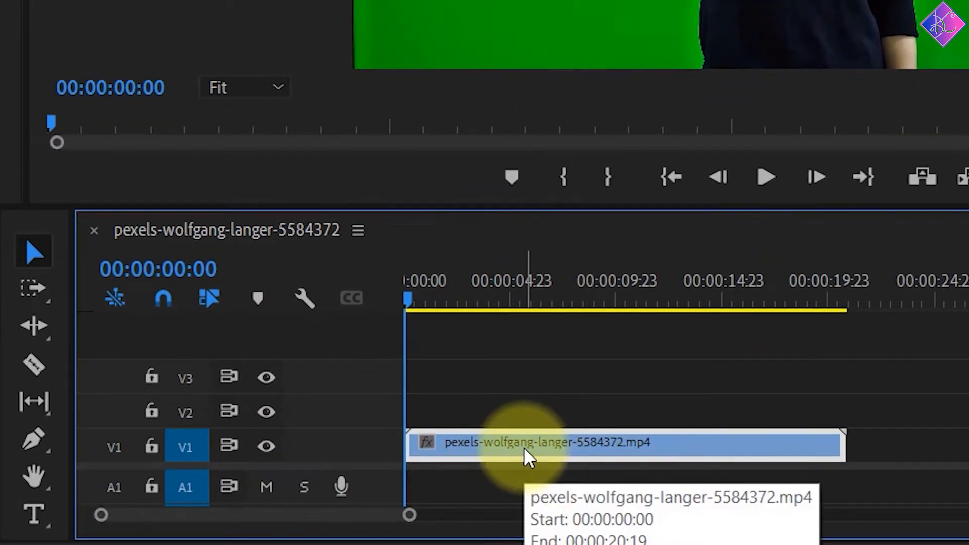
drag(524, 446, 524, 414)
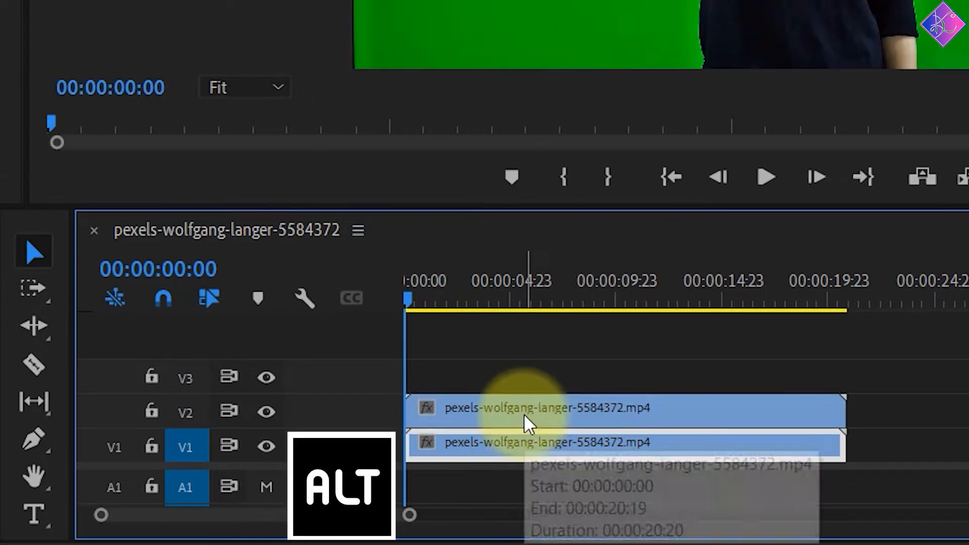
click(525, 409)
drag(525, 410, 525, 386)
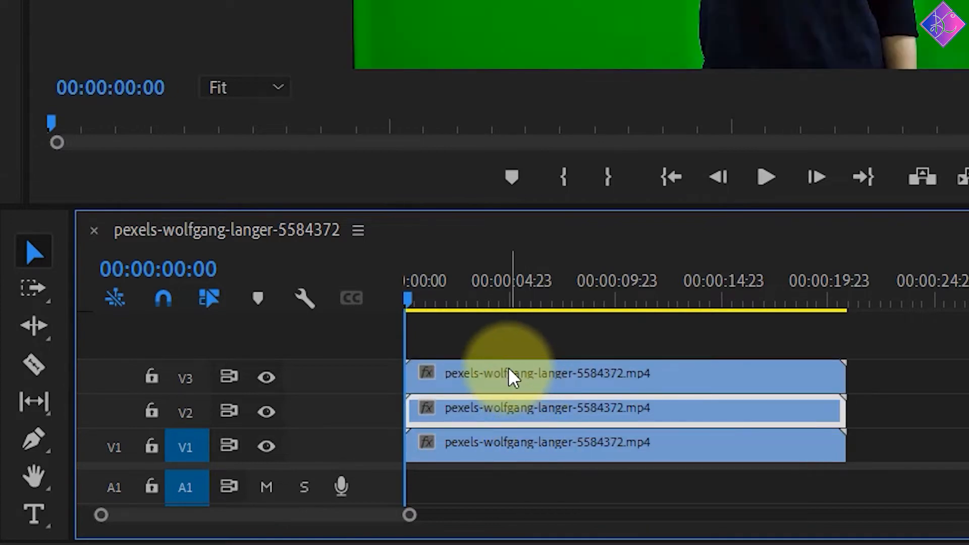
Step: Shift the V3 copy of the green-screen clip to the left by setting its horizontal position to 569
click(509, 376)
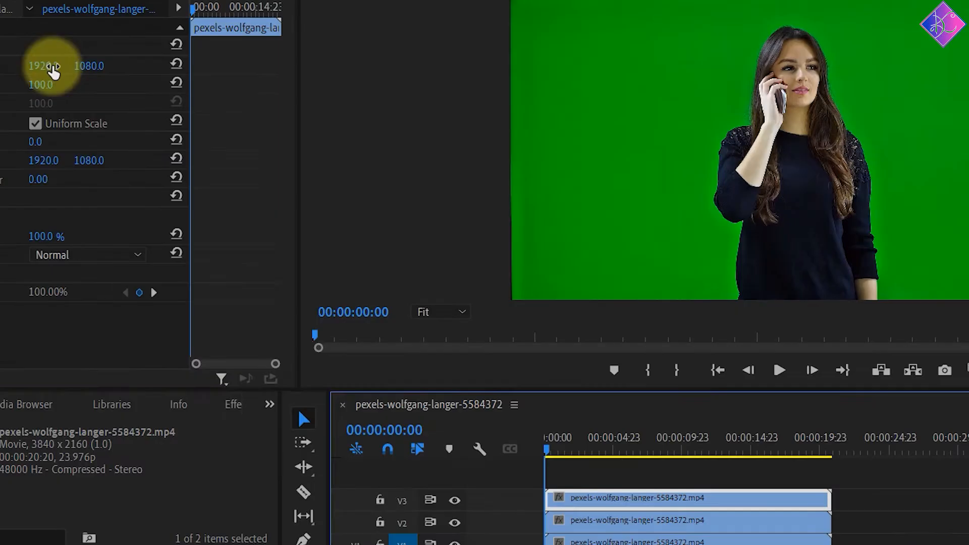
drag(246, 172, 101, 172)
drag(40, 65, 20, 66)
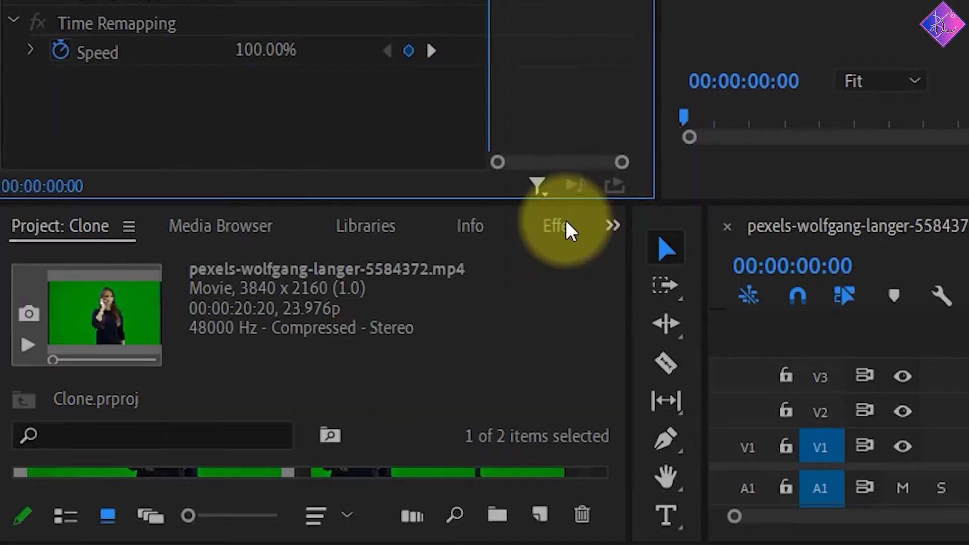
Step: Find the Crop effect, apply it to the V3 clip and crop its right side to the edge of the woman
click(239, 400)
click(234, 256)
text(c)
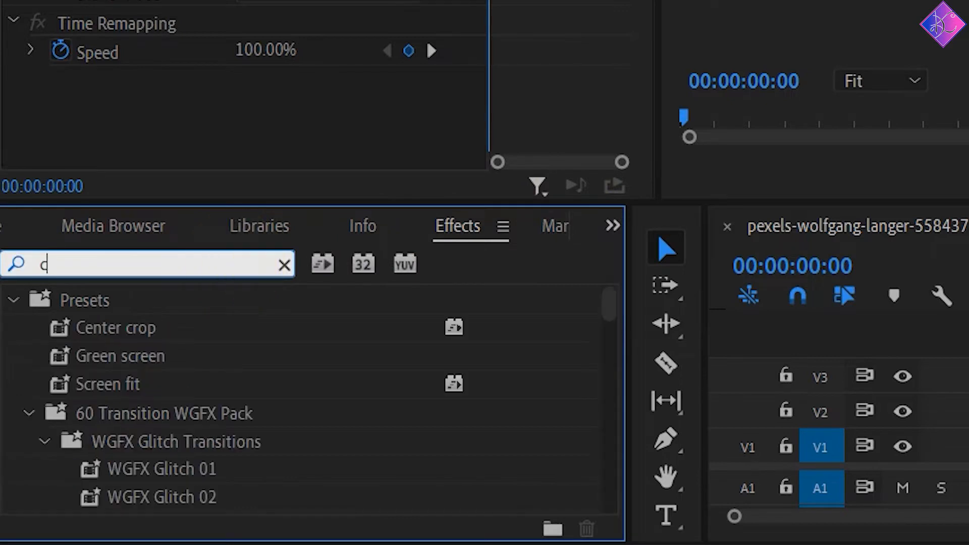
text(rop)
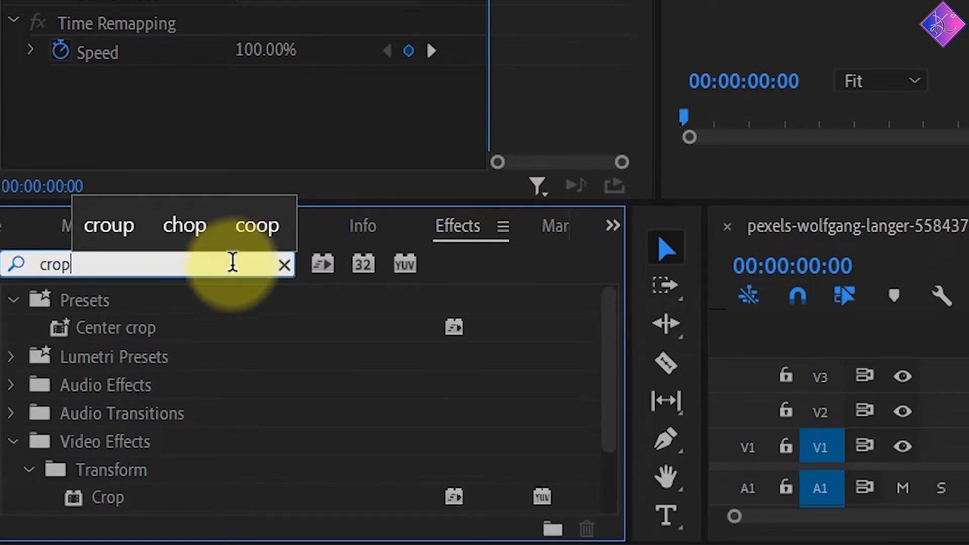
drag(110, 499, 968, 375)
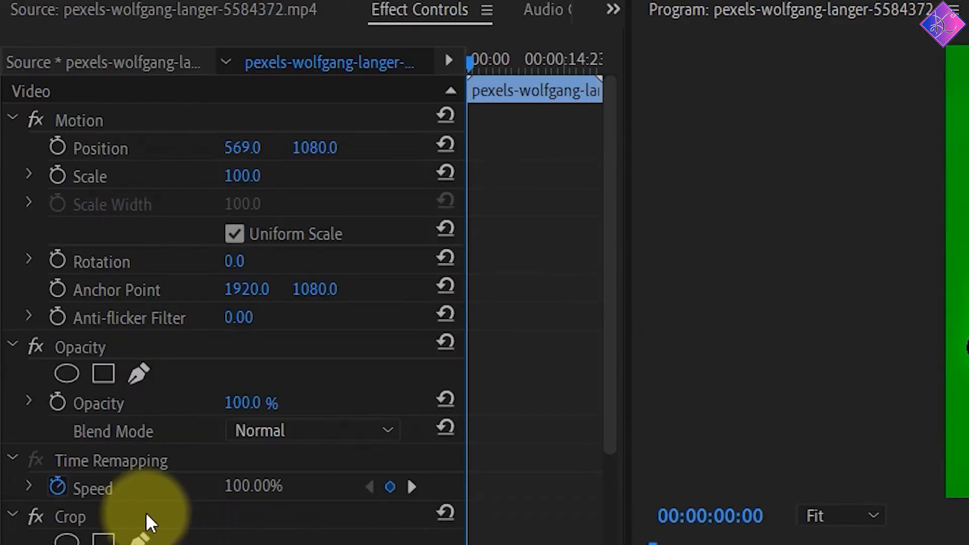
click(145, 512)
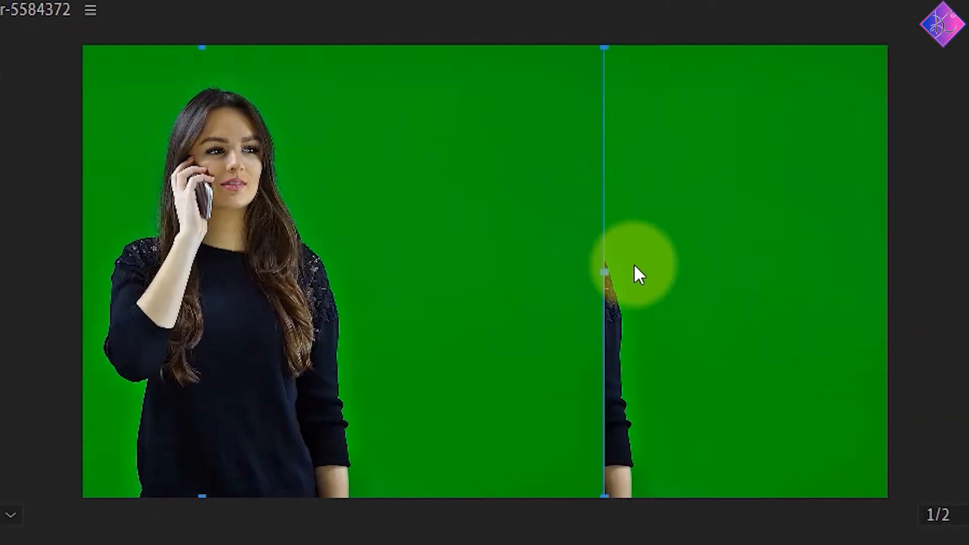
drag(603, 271, 348, 321)
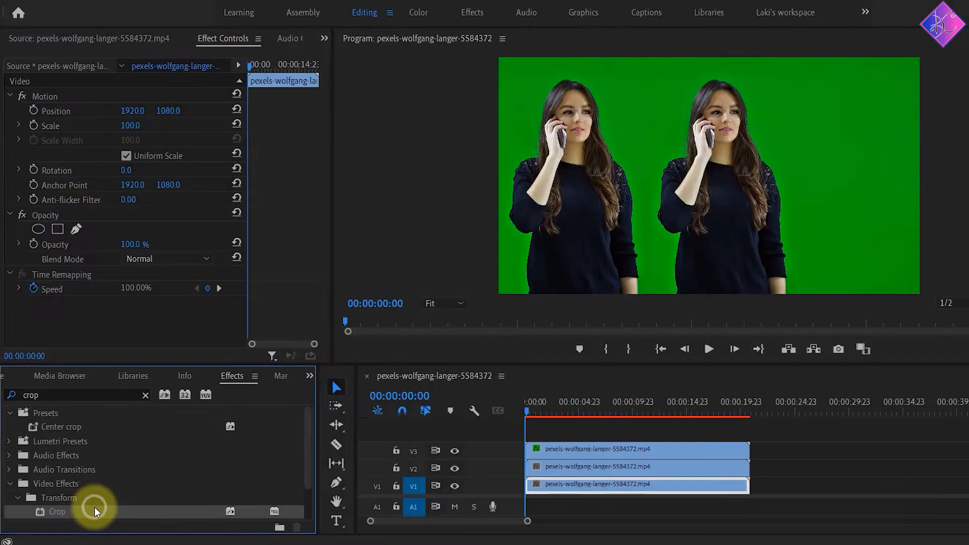
Step: Apply the Crop effect to the V2 clip and crop its left and right sides close around the middle woman
drag(94, 506, 541, 475)
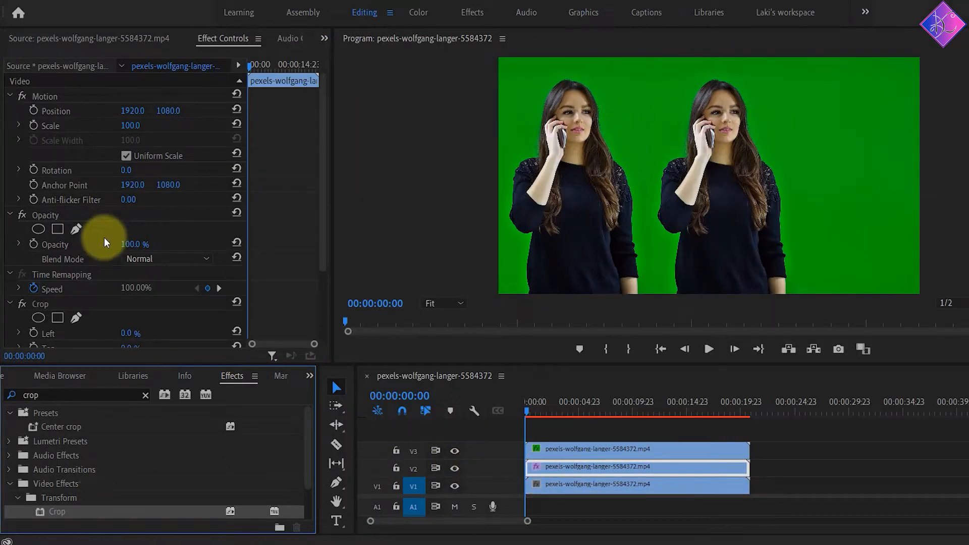
click(64, 301)
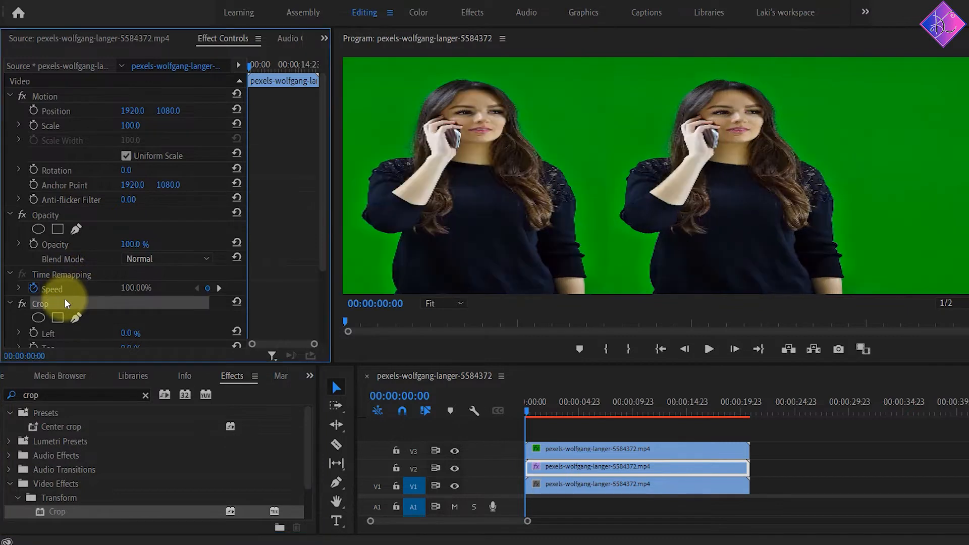
drag(921, 176, 798, 197)
drag(540, 172, 616, 172)
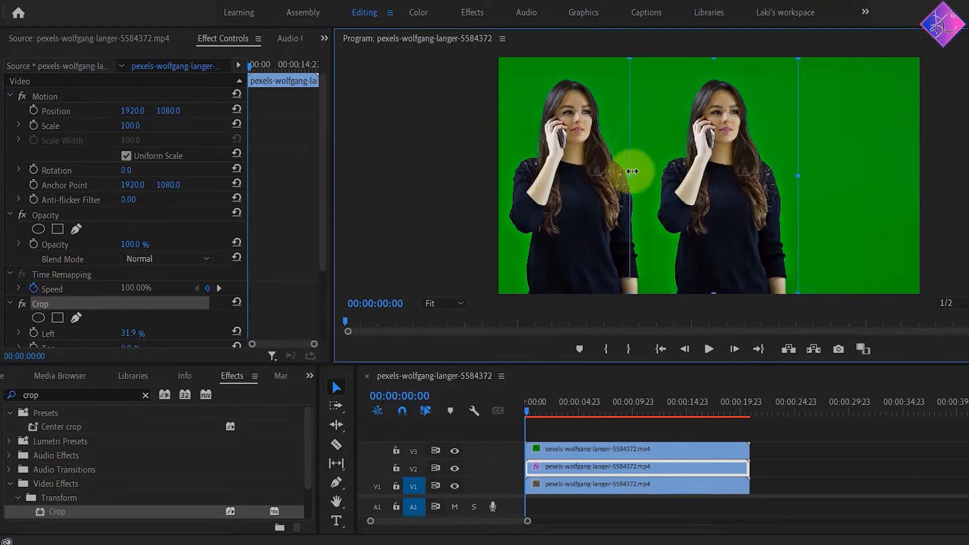
key(Delete)
Step: Apply the Crop effect to the V1 clip and crop its right side to just beyond the woman
drag(184, 511, 544, 484)
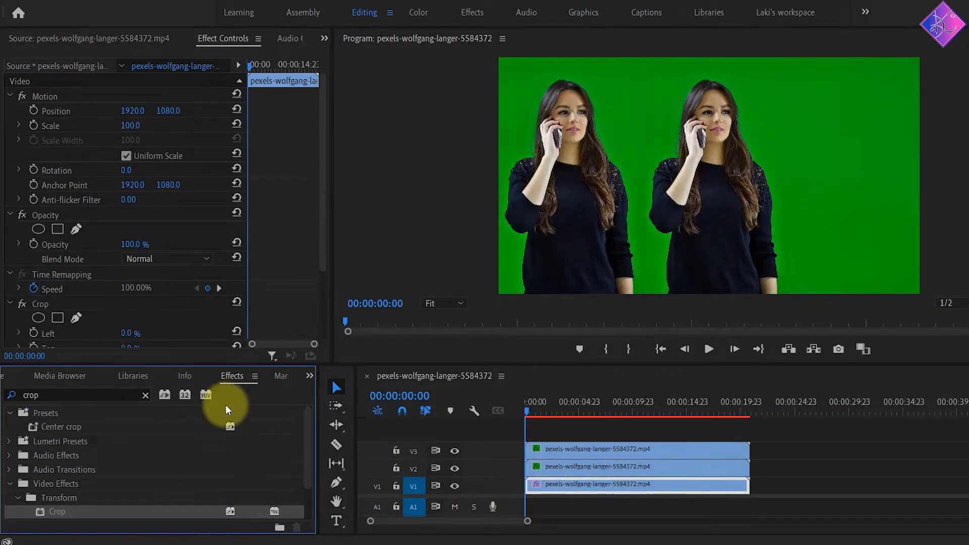
click(59, 302)
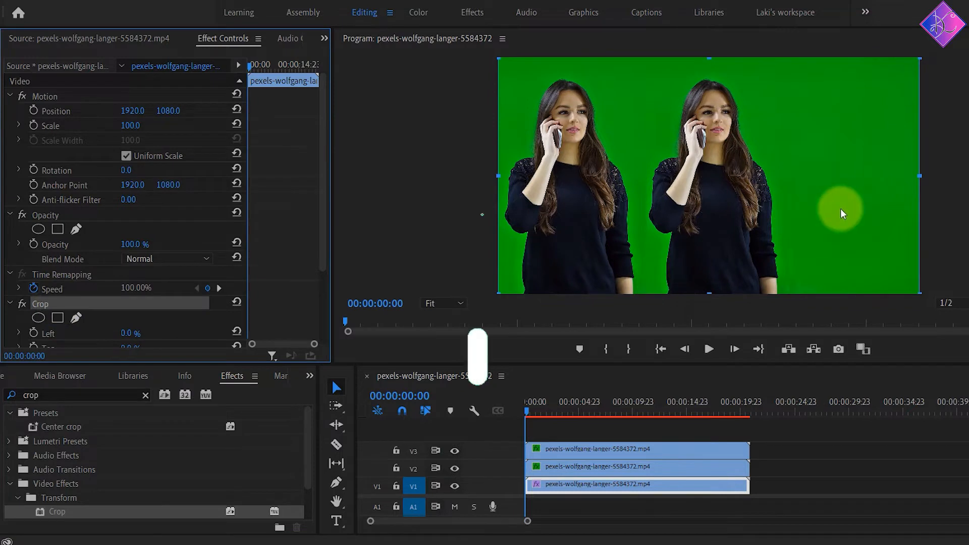
drag(917, 173, 789, 185)
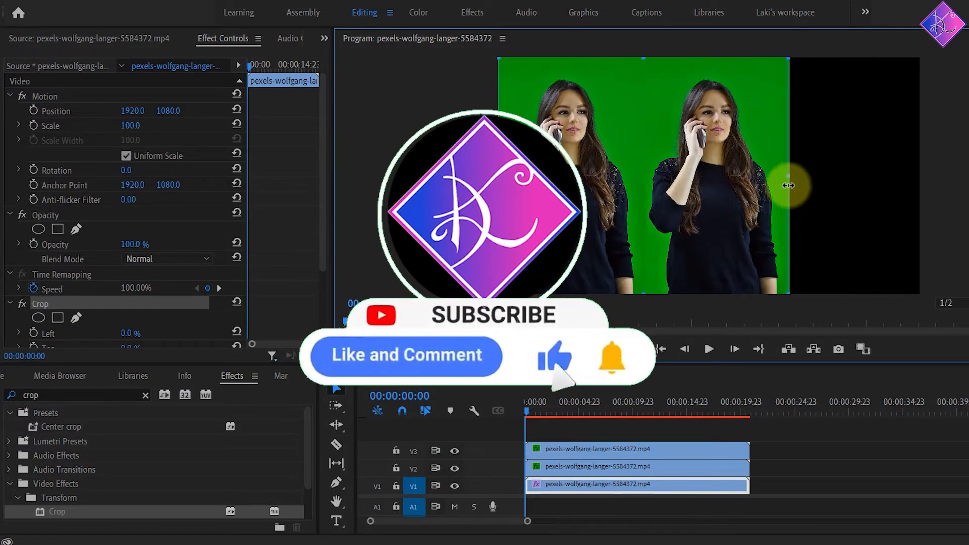
Step: Move the V1 clip horizontally toward the right of the frame and readjust its right crop edge
drag(130, 115, 301, 115)
drag(901, 175, 911, 175)
drag(133, 111, 157, 110)
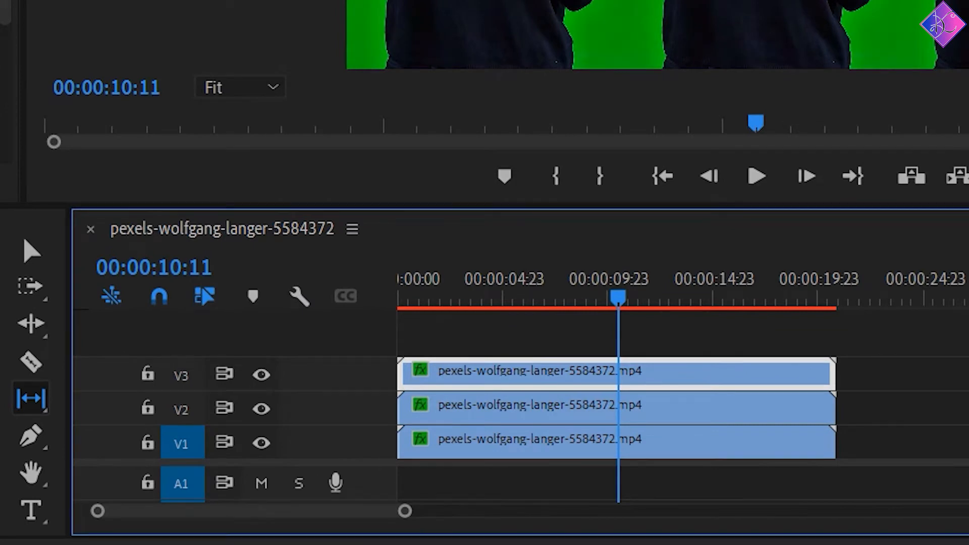
Step: Split the V3 clip at 00:00:10:11 and slip the footage inside its second part with the Slip tool
key(ctrl+k)
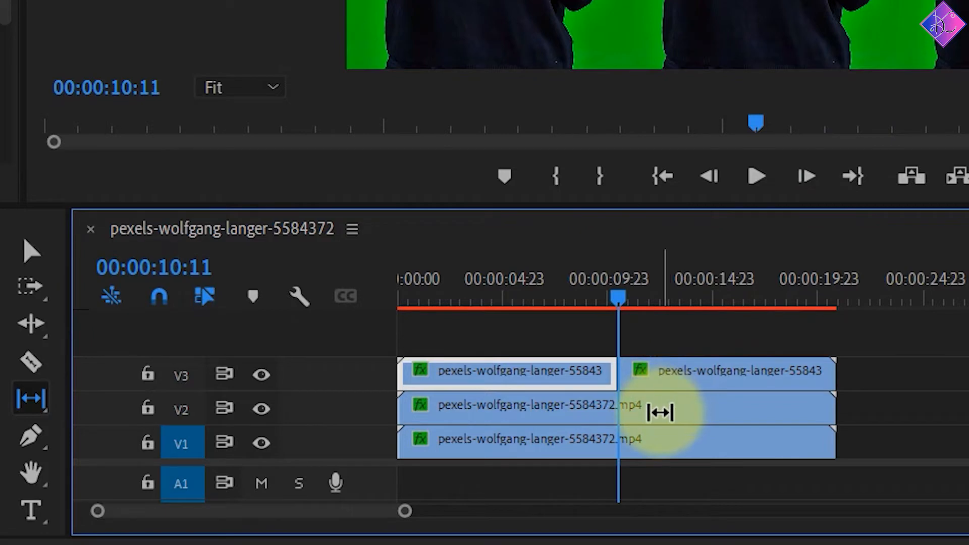
key(y)
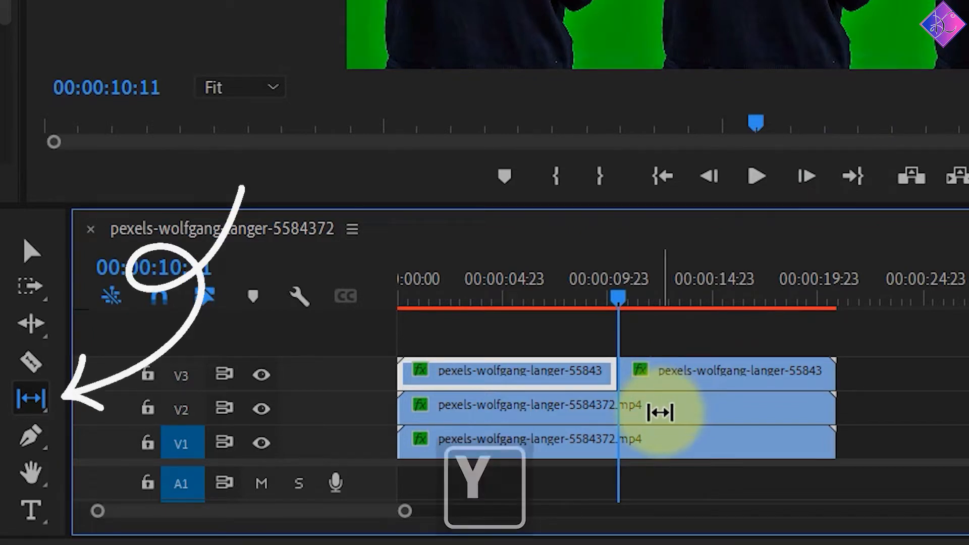
click(635, 375)
drag(633, 376, 735, 380)
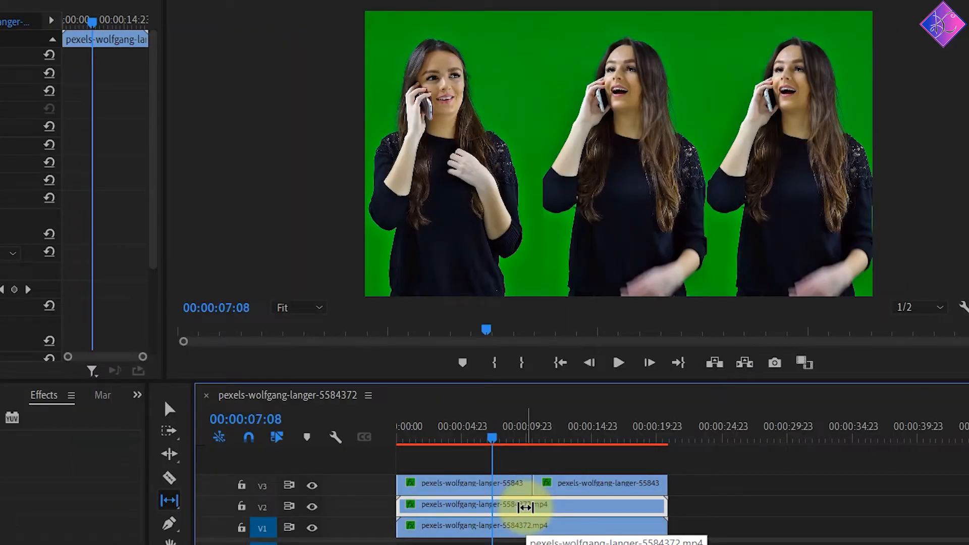
Step: Split the V2 clip at 00:00:07:08 and the V1 clip at 00:00:03:08, slipping the footage inside each second part
drag(525, 507, 567, 508)
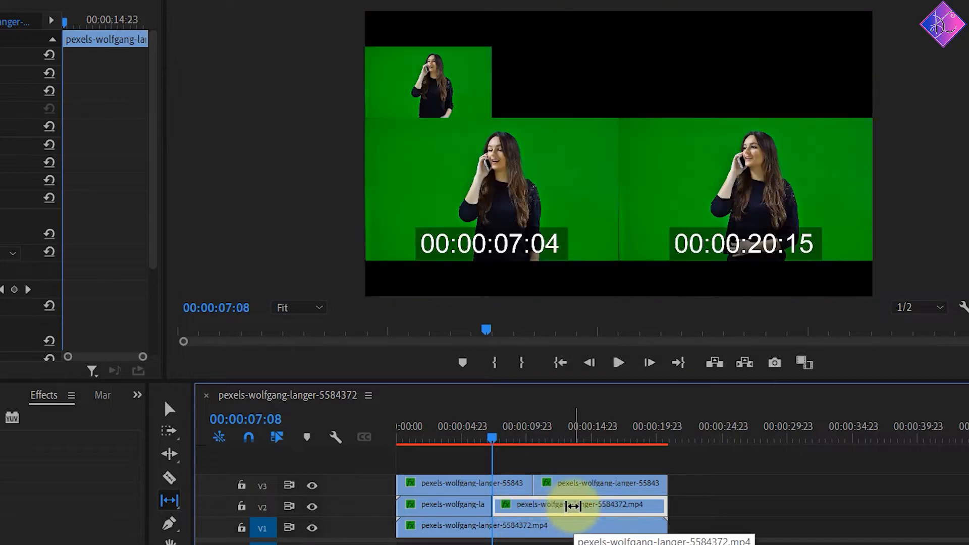
click(440, 437)
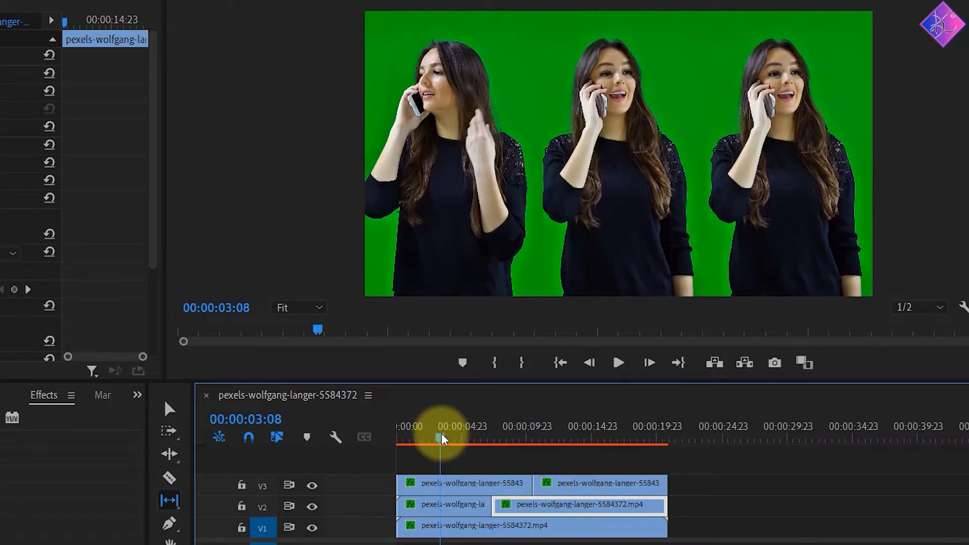
click(509, 533)
key(ctrl+k)
drag(445, 527, 381, 530)
click(419, 437)
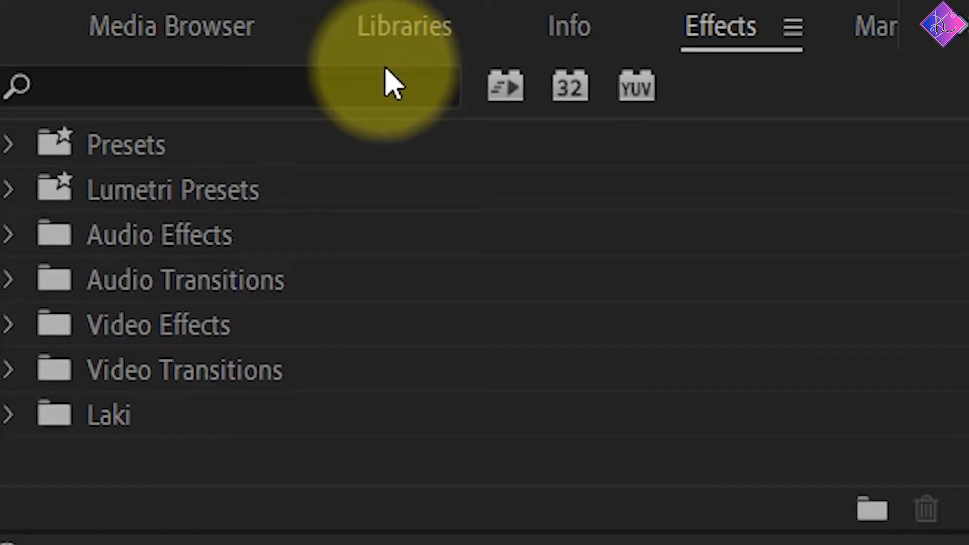
Step: Find the Color Key effect by searching for "key" and apply it to the first V3 clip
click(271, 80)
text(key)
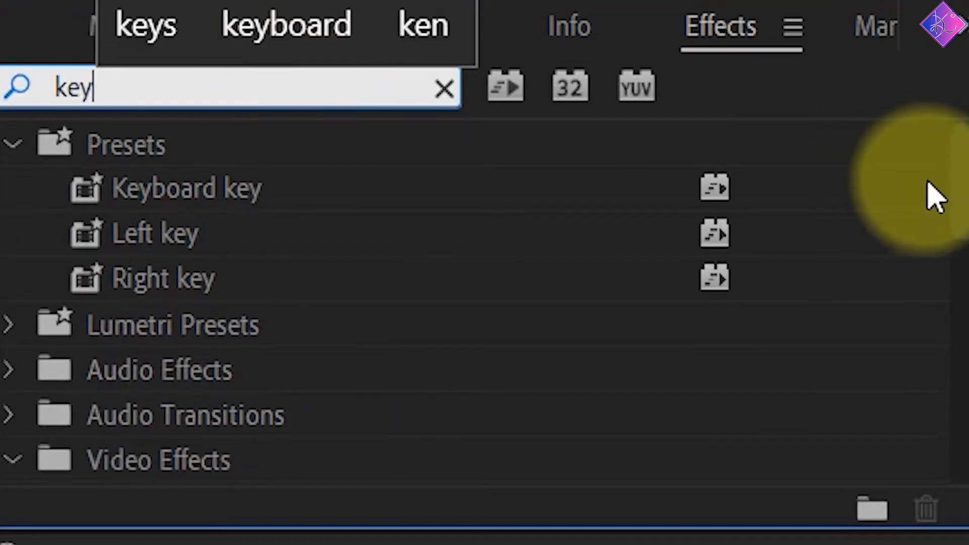
click(933, 196)
scroll(953, 191, down, 5)
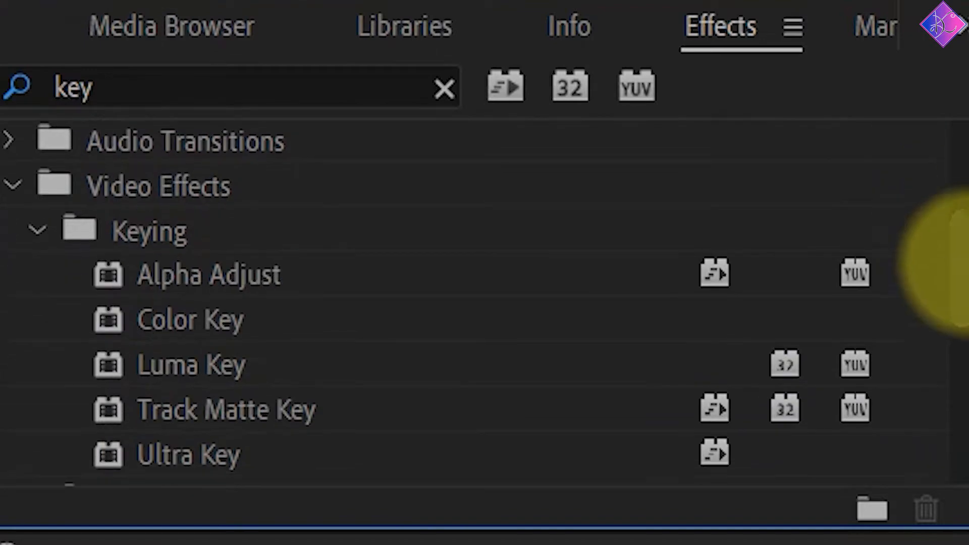
click(293, 336)
drag(293, 335, 247, 283)
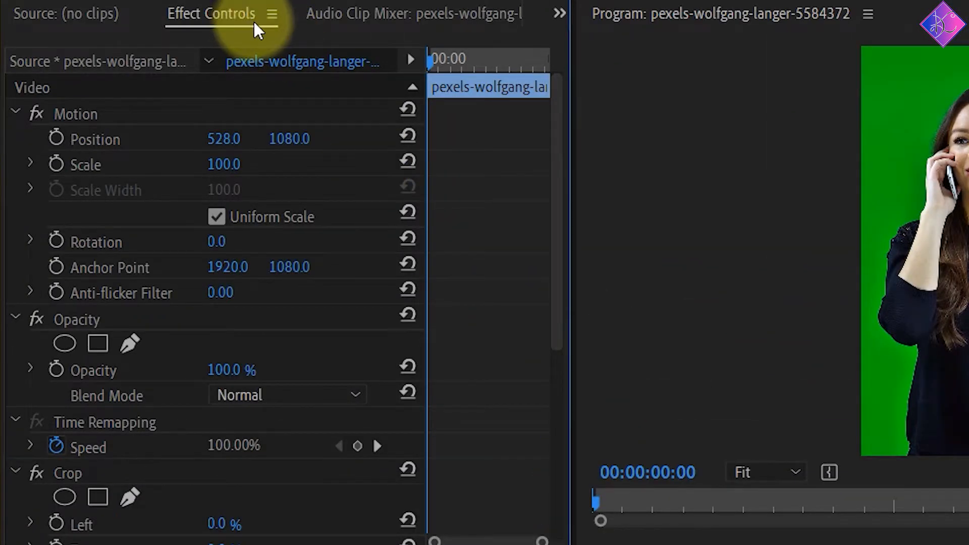
Step: Sample the green backdrop as the Color Key's key color for the first V3 clip
drag(552, 222, 545, 382)
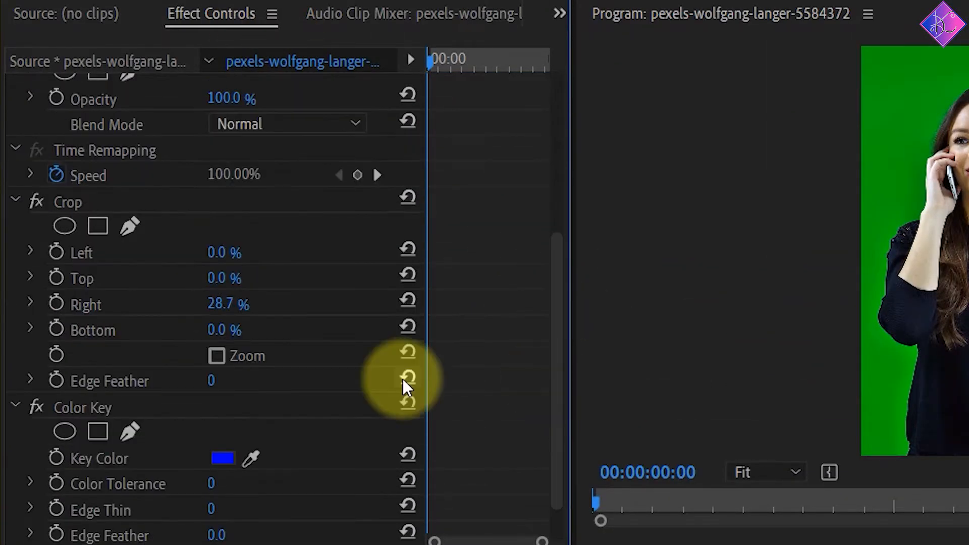
click(253, 453)
drag(254, 451, 879, 357)
scroll(547, 513, down, 2)
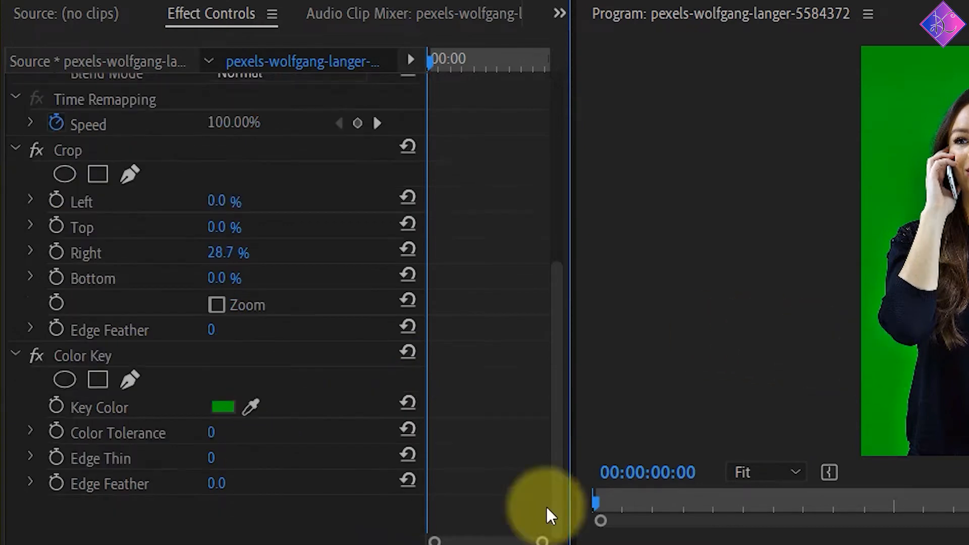
Step: Raise the Color Key's Color Tolerance far enough to key out the green behind the first woman
click(29, 433)
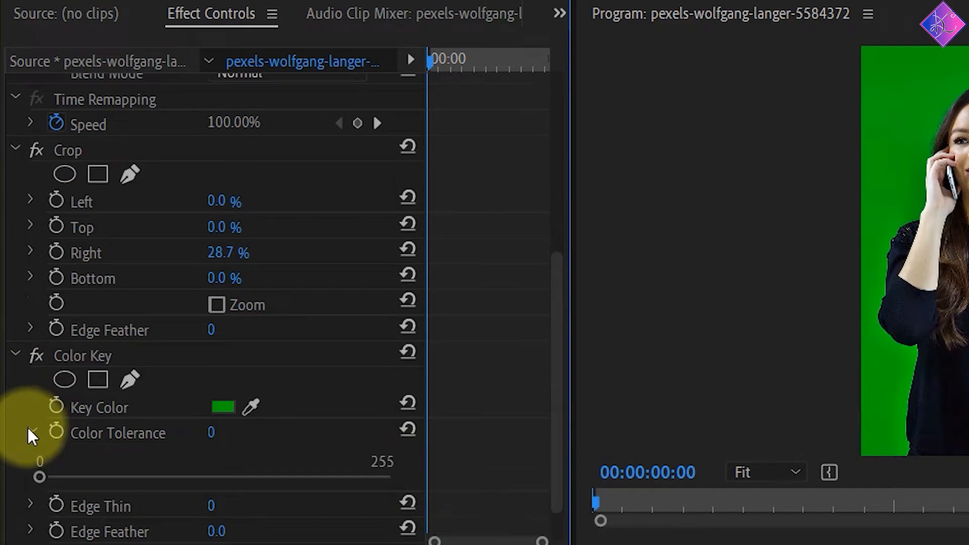
drag(40, 477, 124, 483)
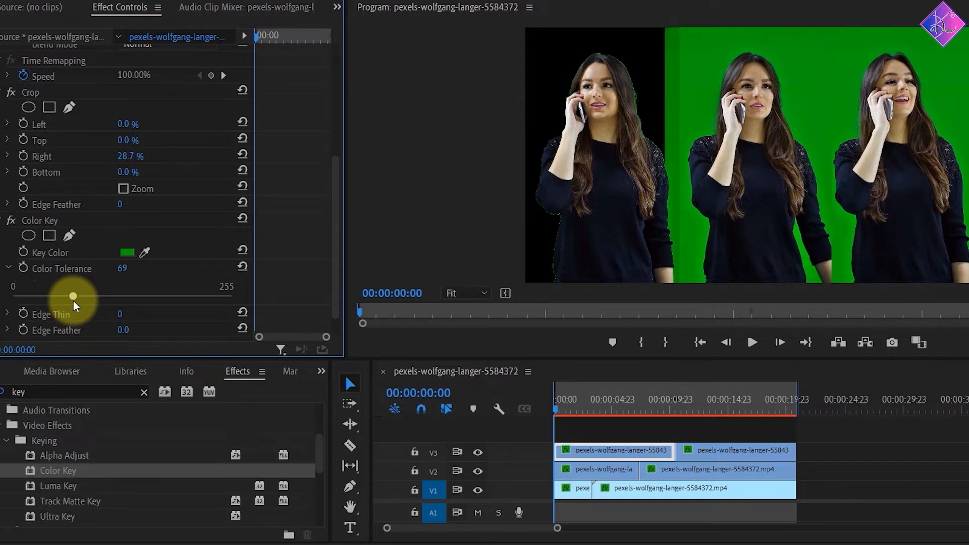
drag(74, 300, 110, 299)
Step: Copy the Color Key effect from the first V3 clip and paste it onto the second V3 clip
right_click(66, 218)
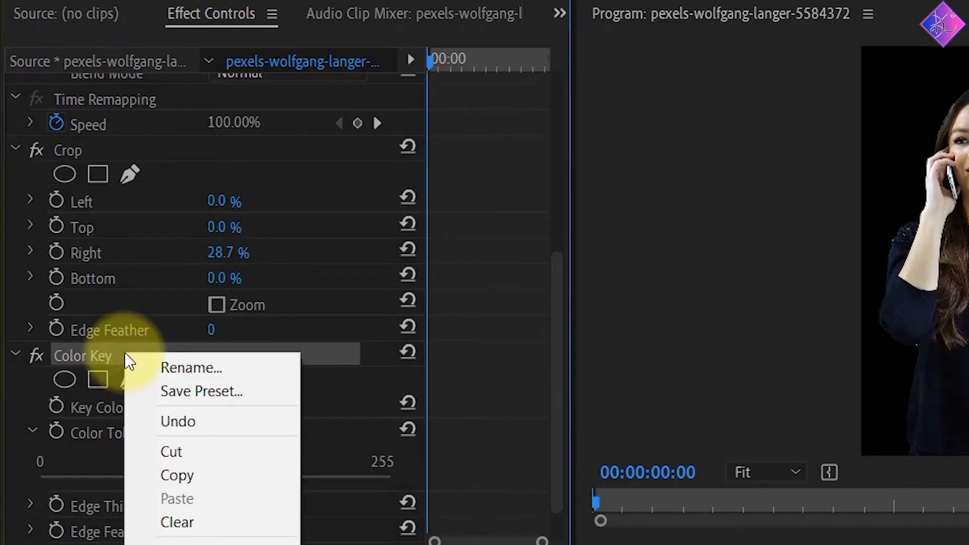
click(196, 475)
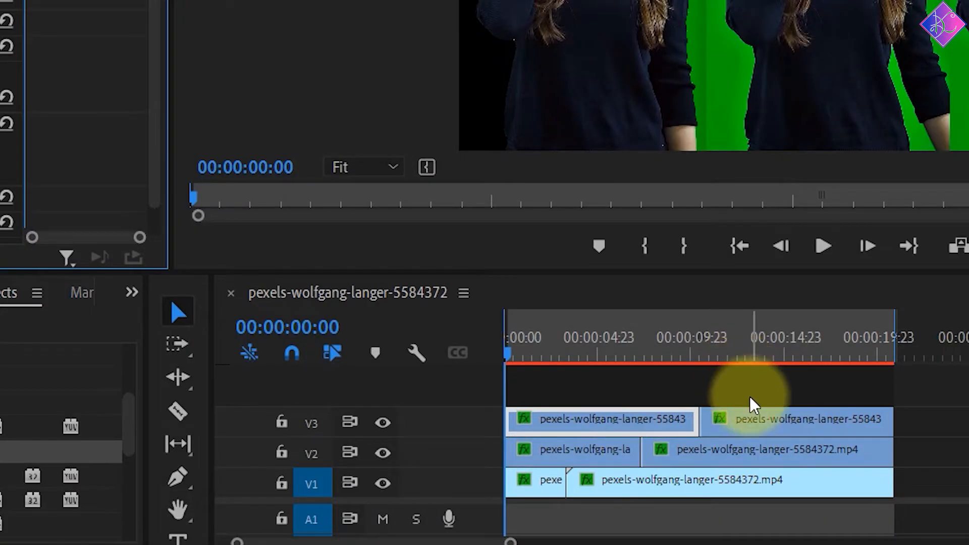
click(745, 418)
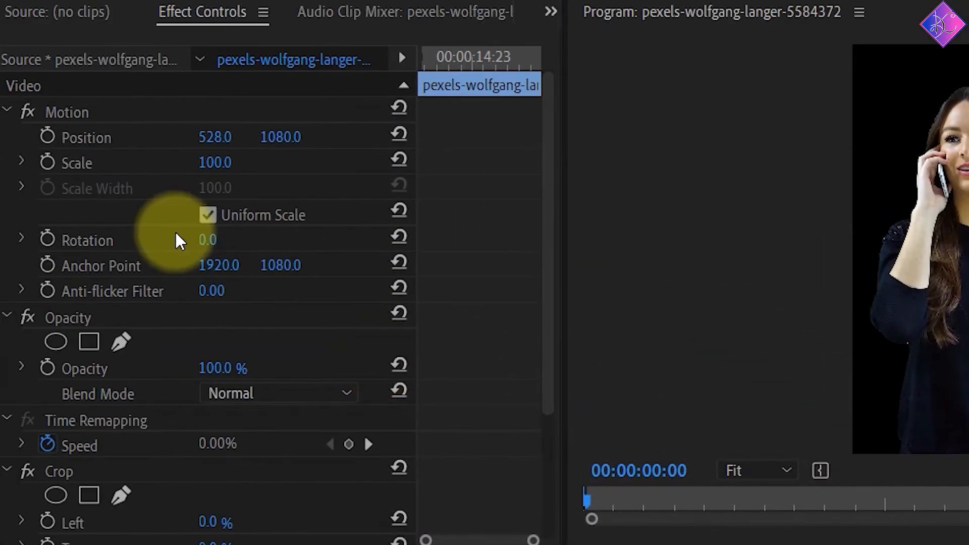
right_click(116, 88)
click(146, 226)
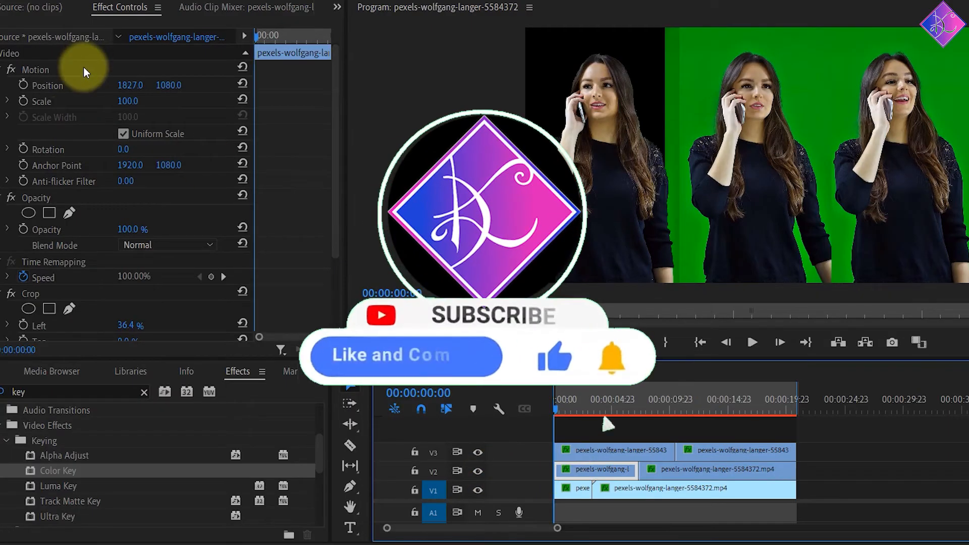
Step: Paste the copied Color Key effect onto the first V2 clip and the first V1 clip
right_click(88, 46)
click(142, 141)
click(570, 493)
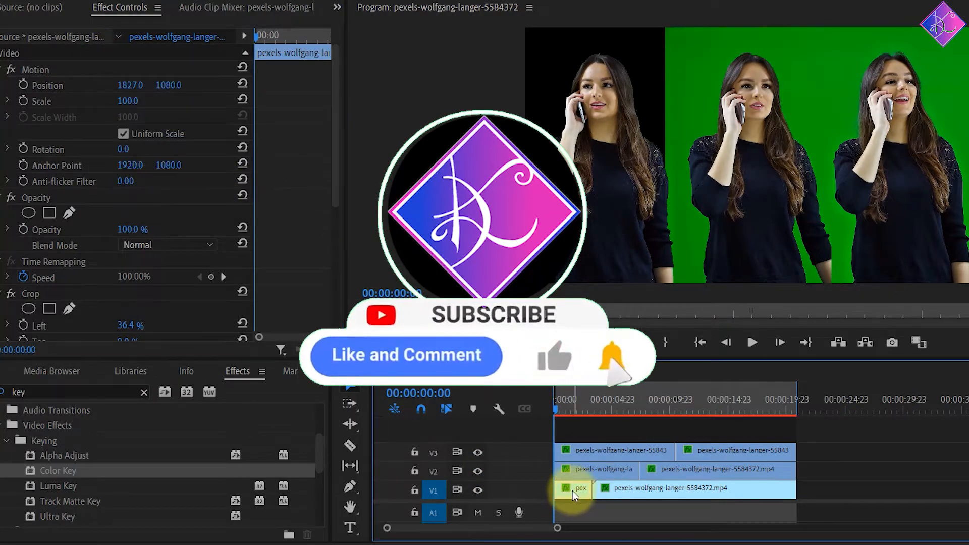
right_click(82, 53)
click(110, 146)
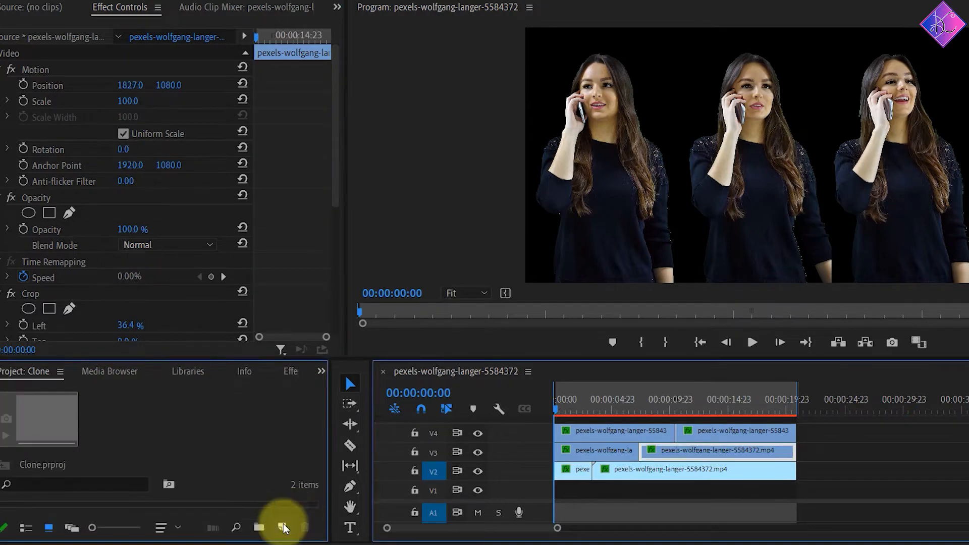
Step: Create a 3840 x 2160 color matte named Color Matte and place it on V1 beneath the keyed clips, starting at 00:00:00:00
click(282, 526)
click(316, 457)
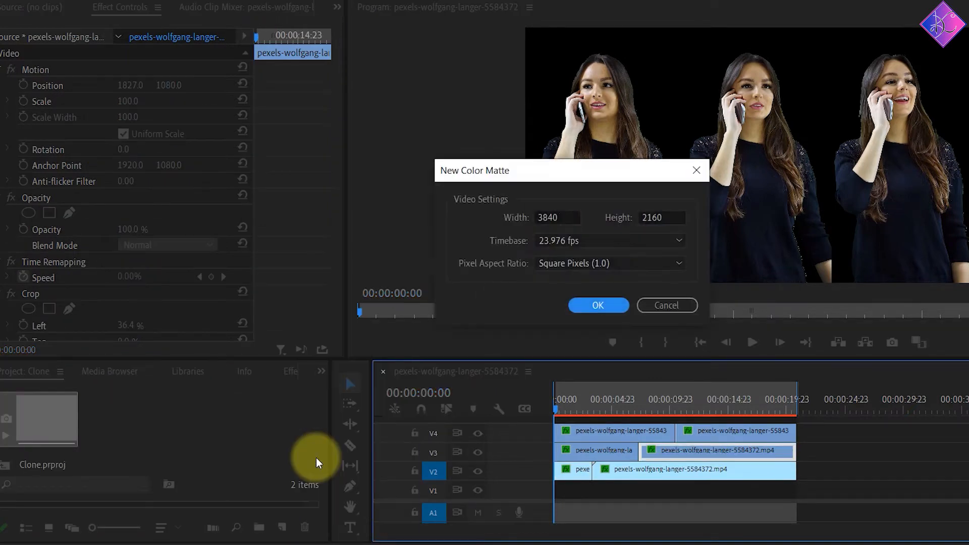
click(597, 303)
click(566, 325)
click(727, 145)
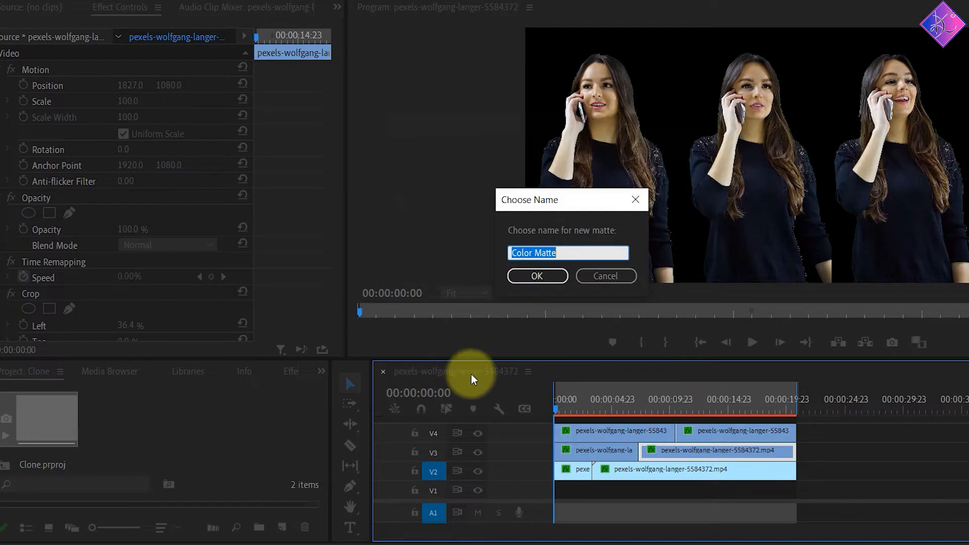
click(550, 275)
drag(22, 404, 555, 500)
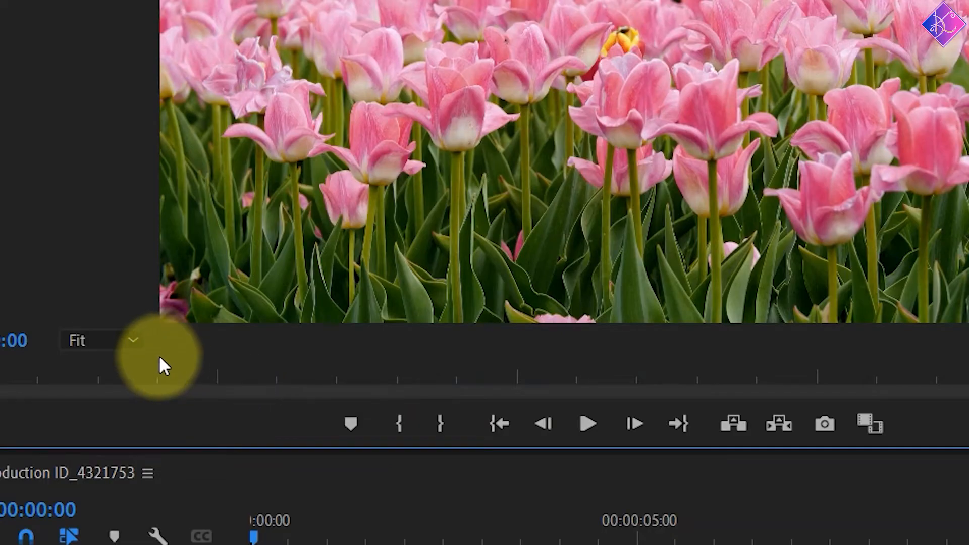
Step: Start a pen-drawn opacity mask on the tulip clip and trace the pink tulips' upper edge across the left part of the frame
click(135, 341)
click(105, 513)
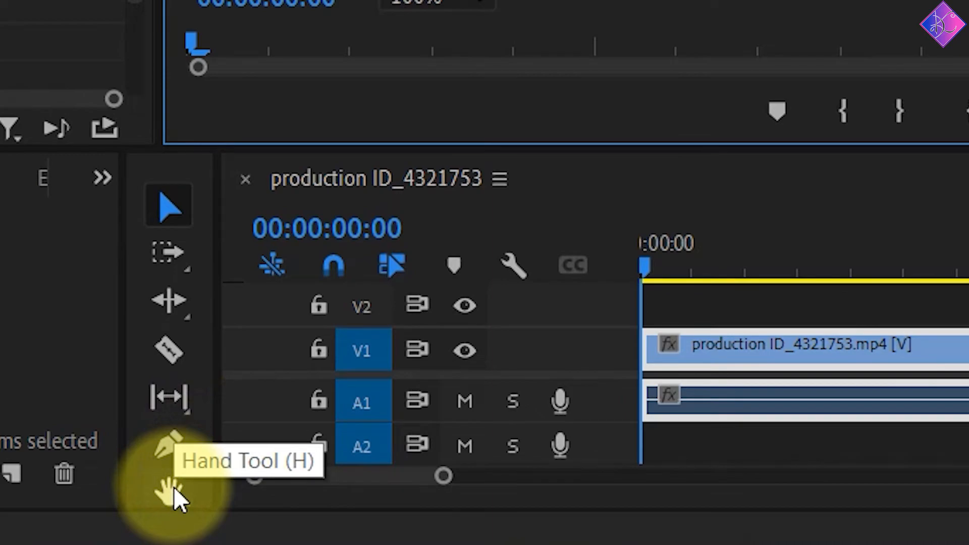
key(h)
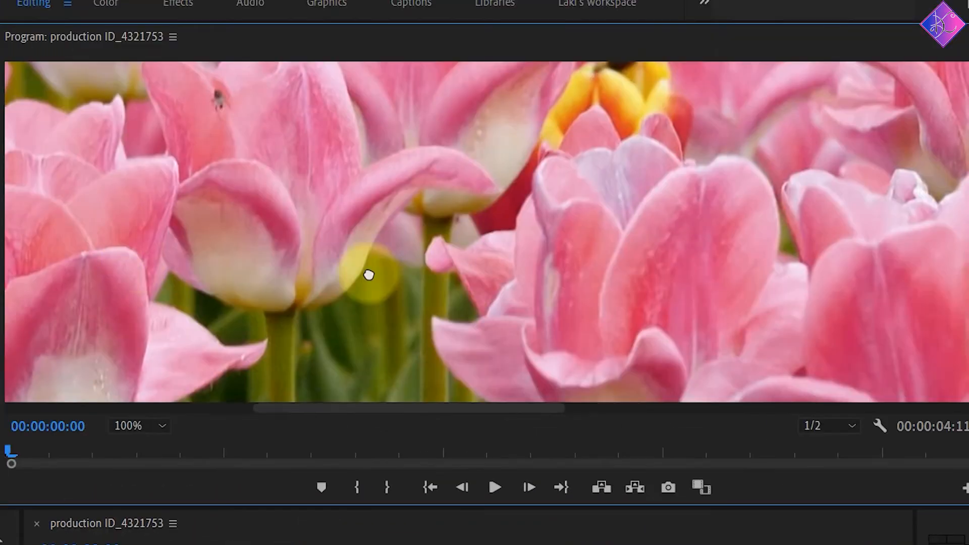
drag(475, 153, 722, 168)
drag(576, 286, 724, 357)
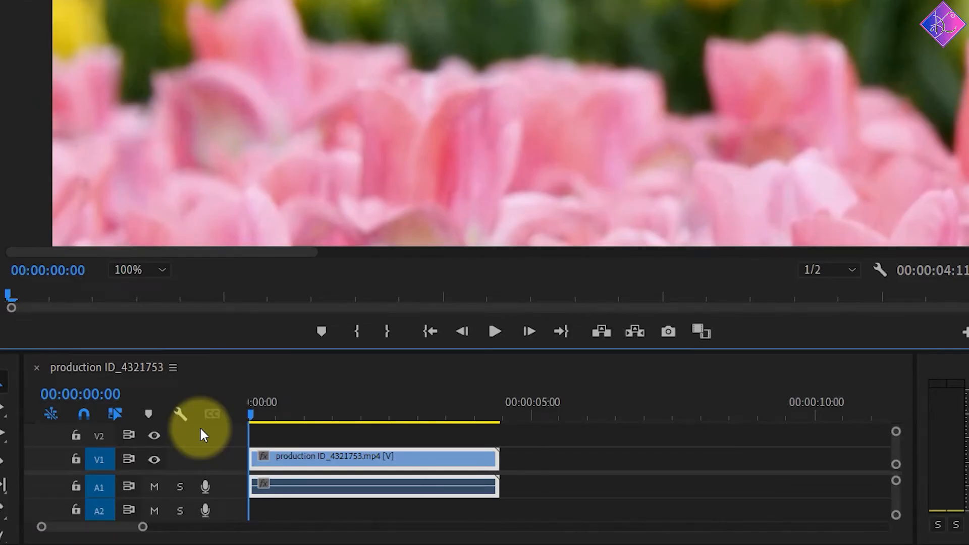
key(v)
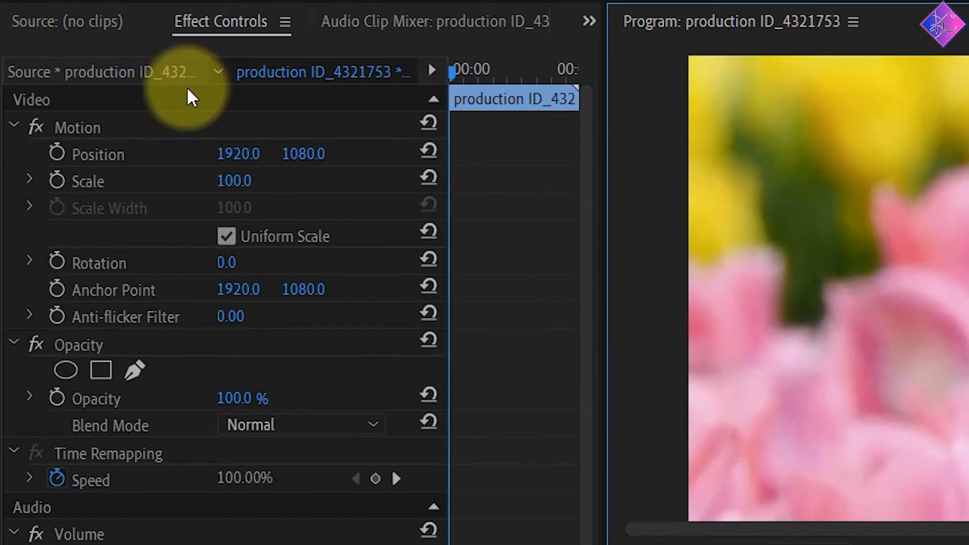
click(135, 371)
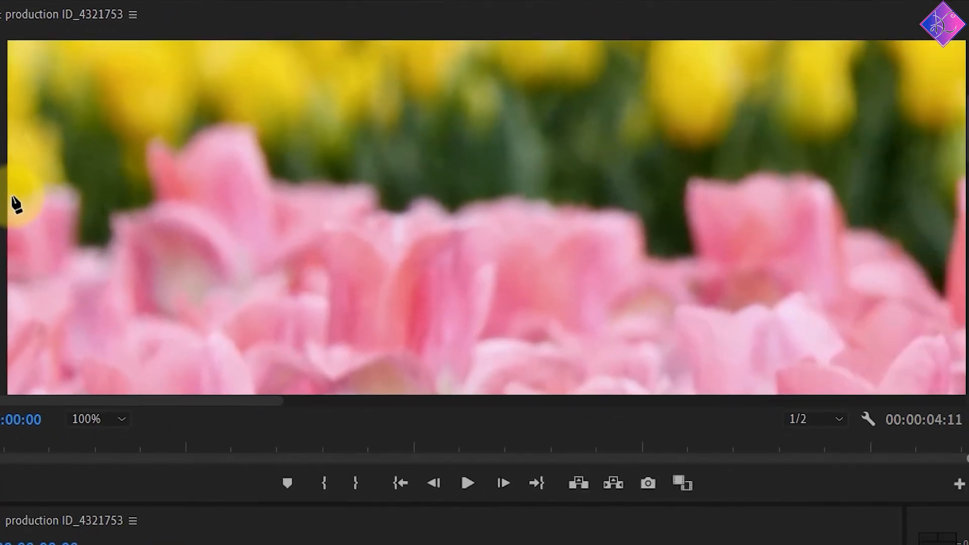
click(13, 198)
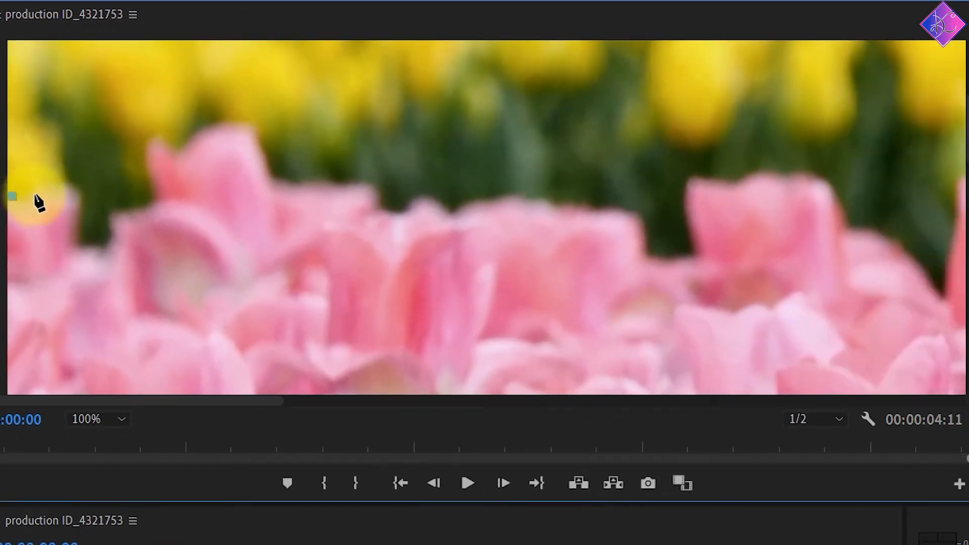
click(72, 185)
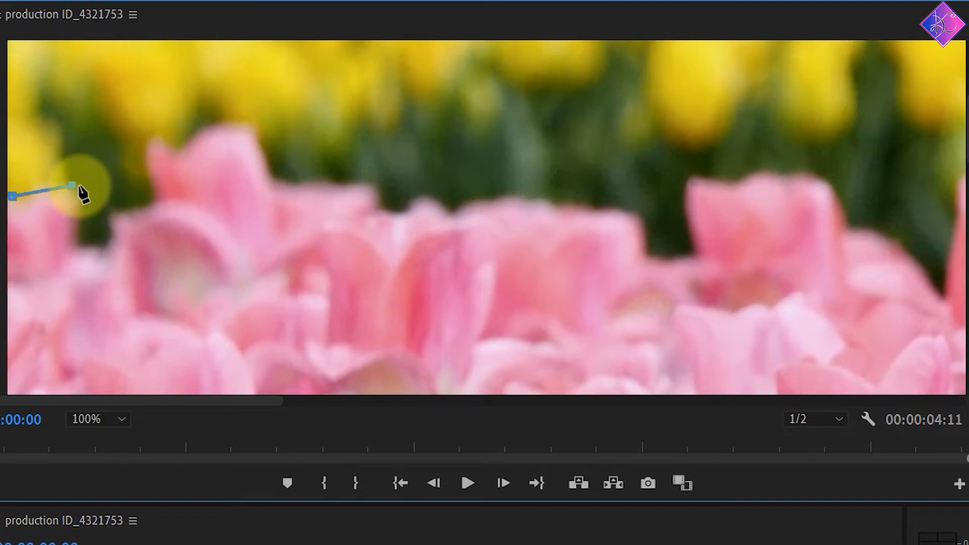
click(78, 236)
click(106, 246)
click(110, 218)
click(157, 205)
click(144, 140)
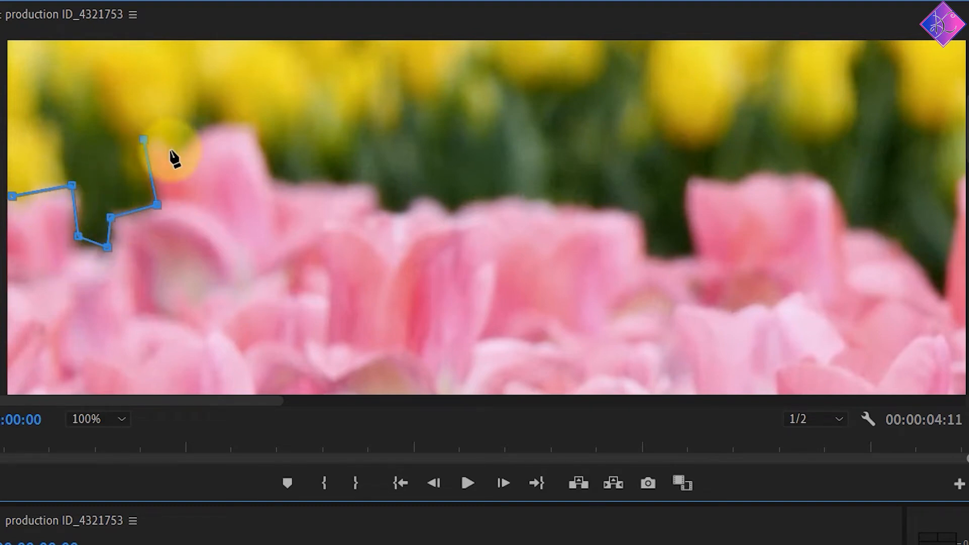
click(170, 151)
click(201, 122)
click(251, 132)
click(268, 180)
click(305, 183)
click(373, 185)
click(381, 210)
click(412, 213)
click(421, 188)
click(452, 218)
click(511, 193)
click(640, 216)
click(642, 263)
click(700, 260)
click(692, 177)
click(739, 186)
click(767, 169)
click(830, 177)
click(842, 223)
click(901, 247)
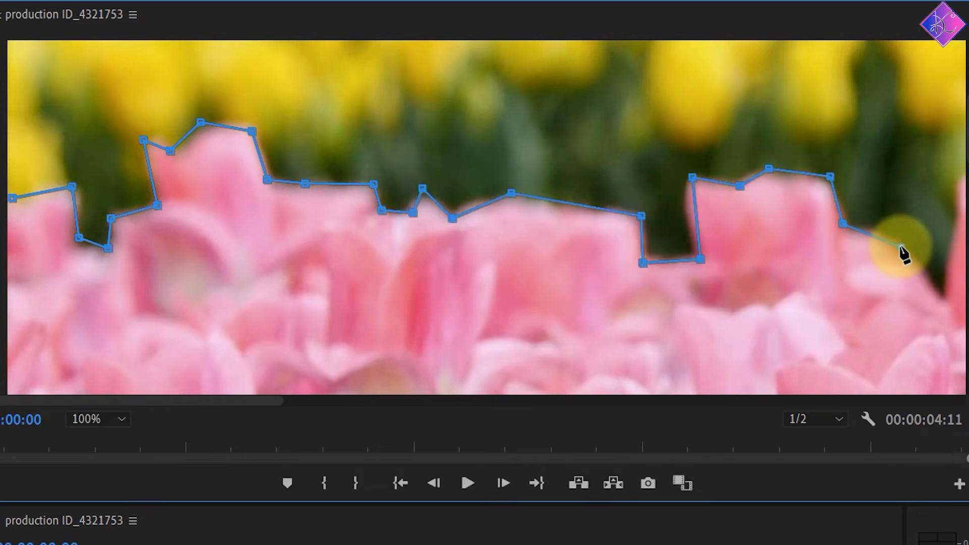
click(938, 294)
Step: Continue the opacity mask path along the upper edge of the pink tulips through the middle of the frame
key(h)
drag(958, 210, 140, 237)
key(v)
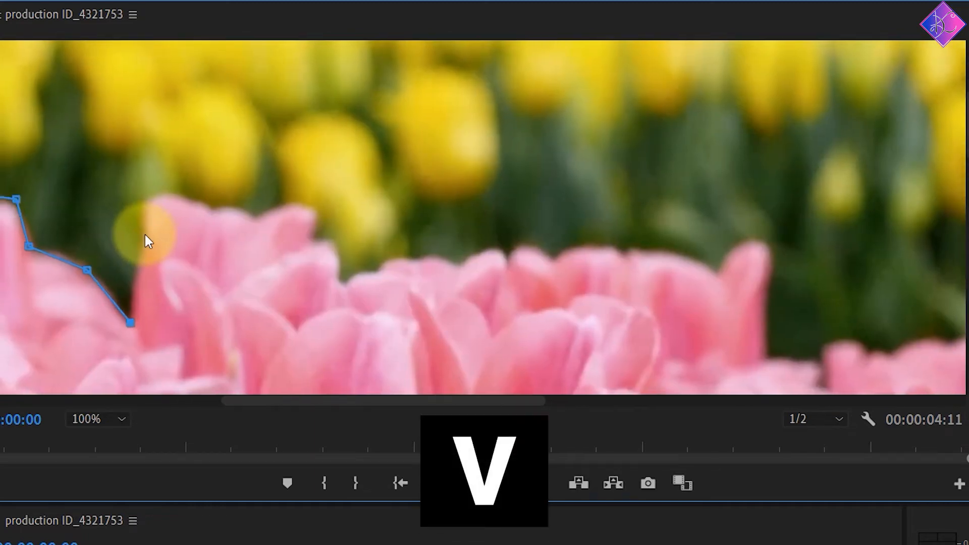
click(148, 200)
click(211, 214)
click(258, 222)
click(309, 207)
click(312, 246)
click(338, 287)
click(388, 270)
click(631, 251)
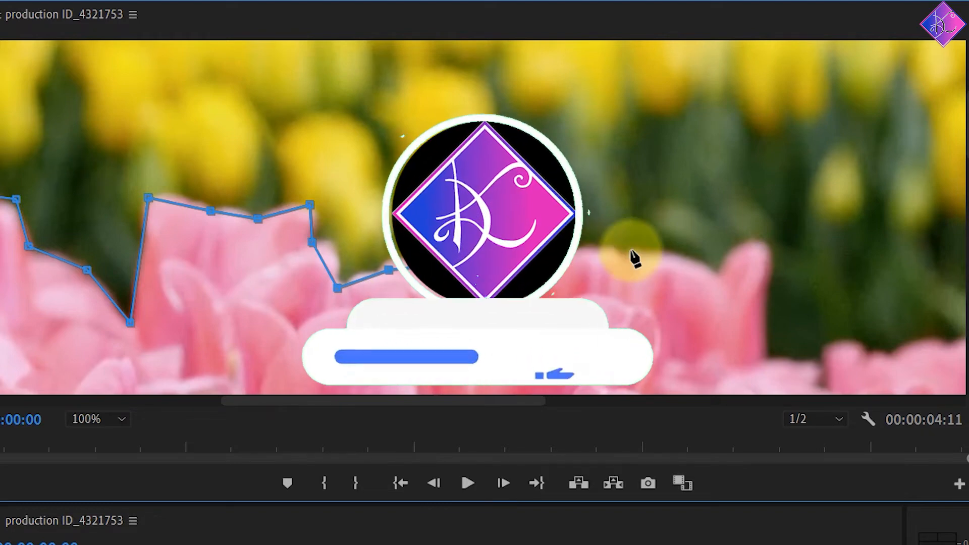
click(721, 274)
click(756, 247)
click(772, 368)
click(837, 341)
click(869, 353)
click(956, 345)
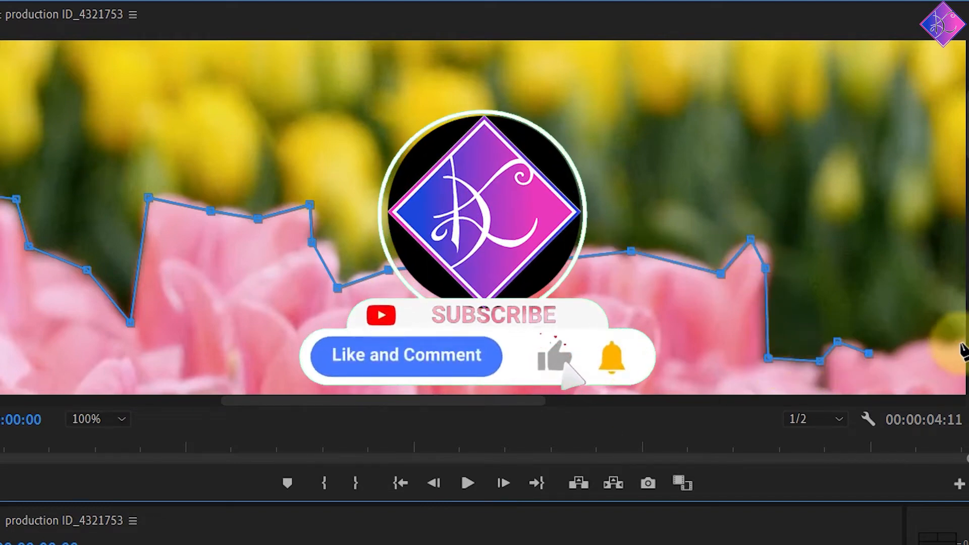
Step: Extend the opacity mask path along the remaining pink tulip tops to the frame's right edge and fit the whole frame in view
drag(783, 167, 579, 141)
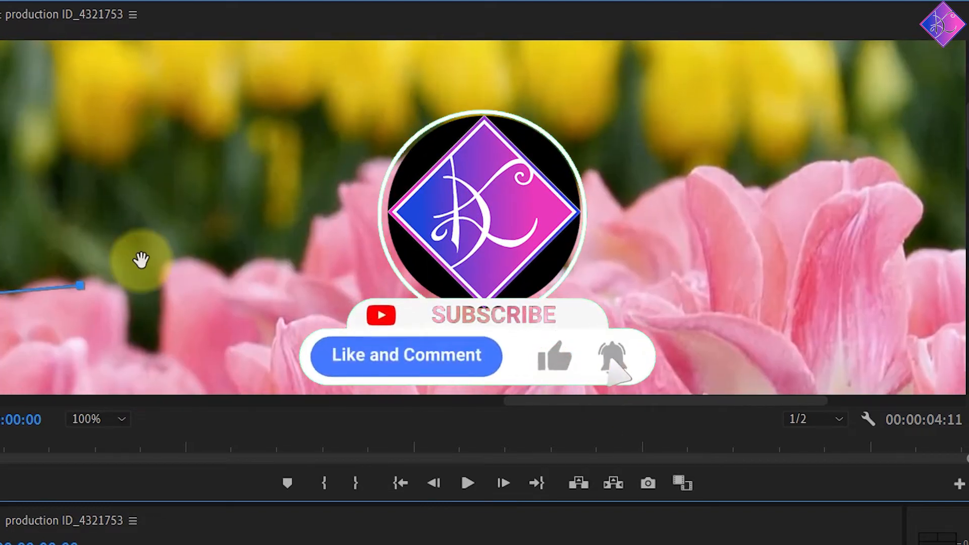
click(118, 302)
click(123, 355)
click(160, 373)
click(166, 286)
click(226, 293)
click(288, 281)
click(318, 218)
click(372, 163)
click(539, 159)
click(529, 263)
click(572, 275)
click(590, 168)
click(621, 210)
click(700, 175)
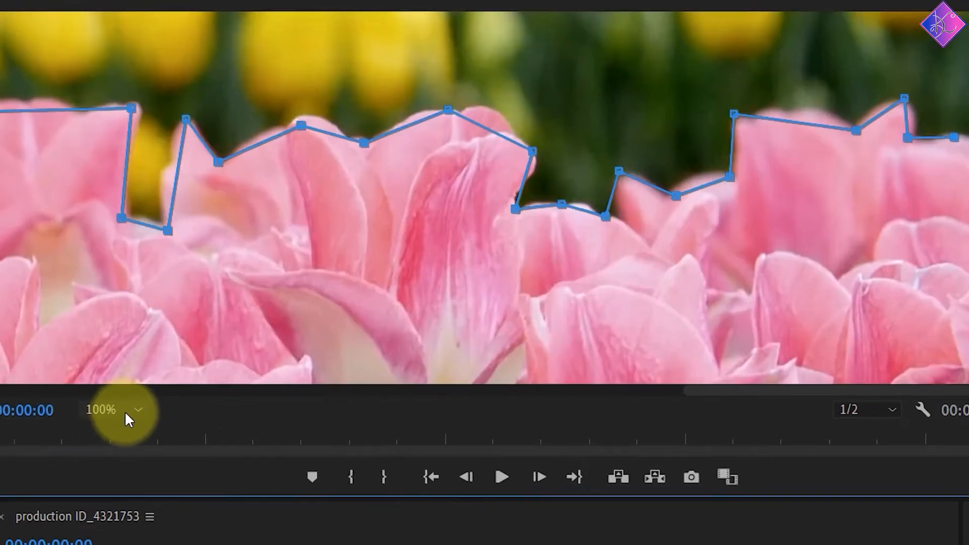
click(125, 411)
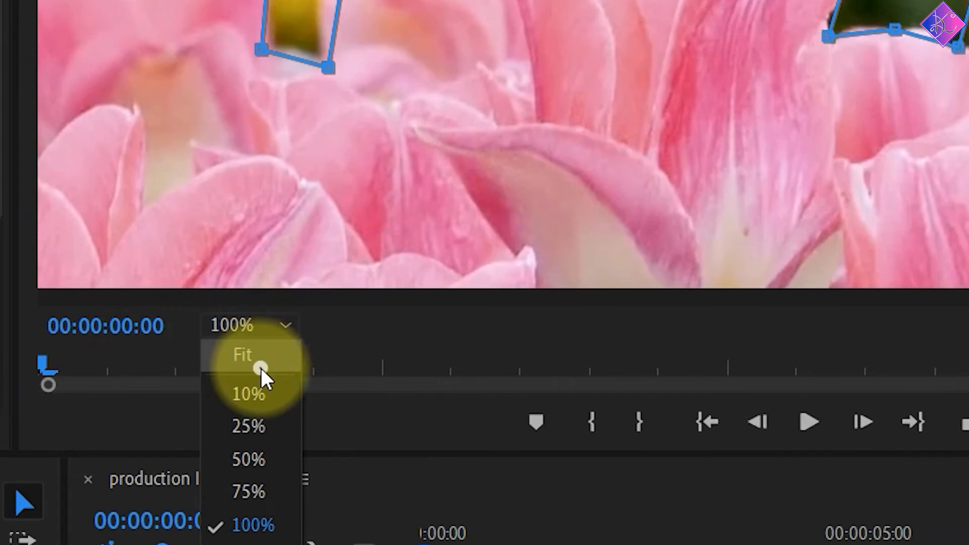
click(122, 440)
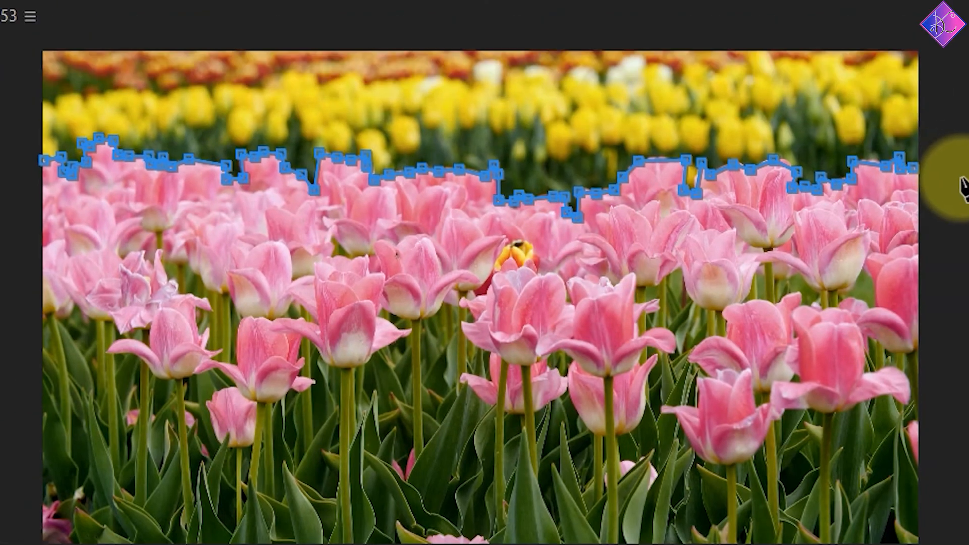
Step: Close the opacity mask path around the yellow tulips with points outside the frame's sides and upper corners
click(951, 174)
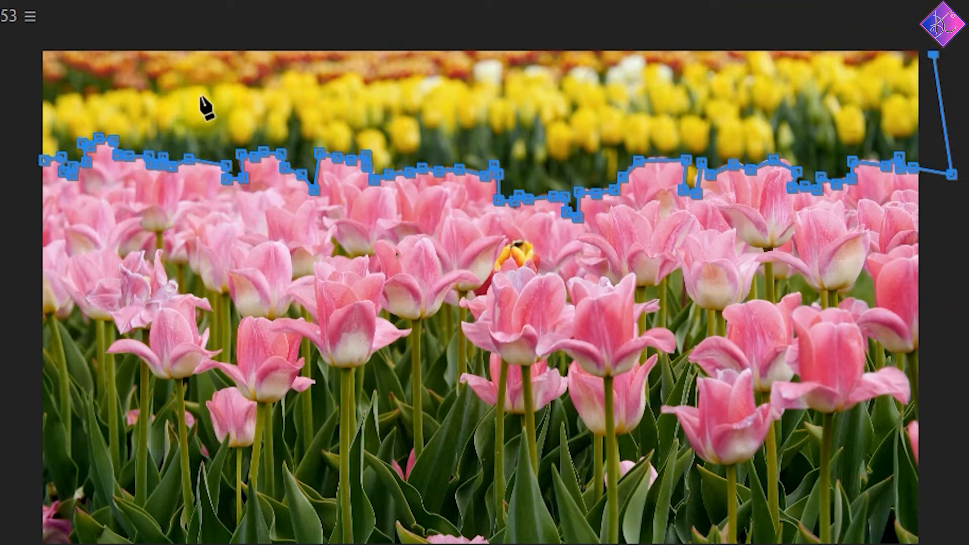
click(24, 55)
click(4, 143)
click(43, 162)
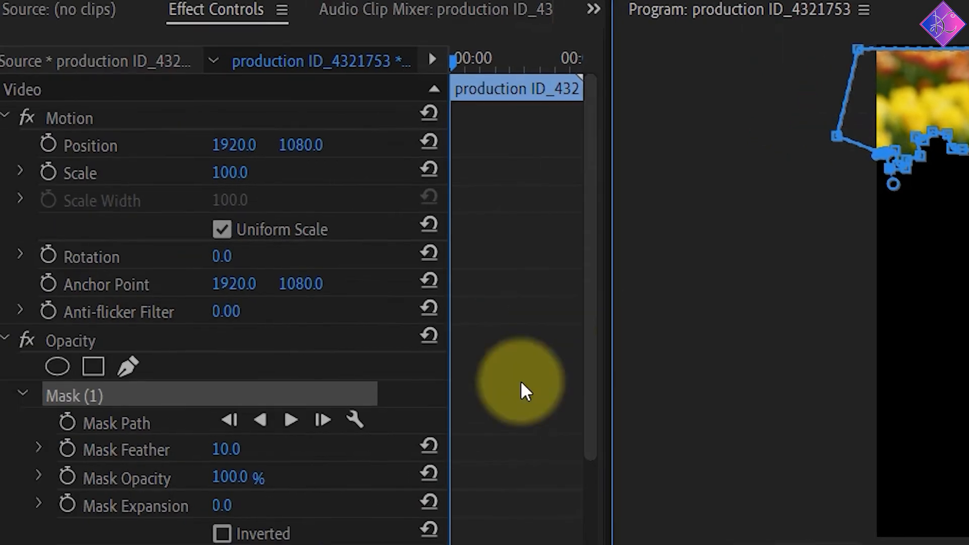
Step: Invert the tulip mask and pull its two upper corner points outward above the frame's upper edge
click(220, 532)
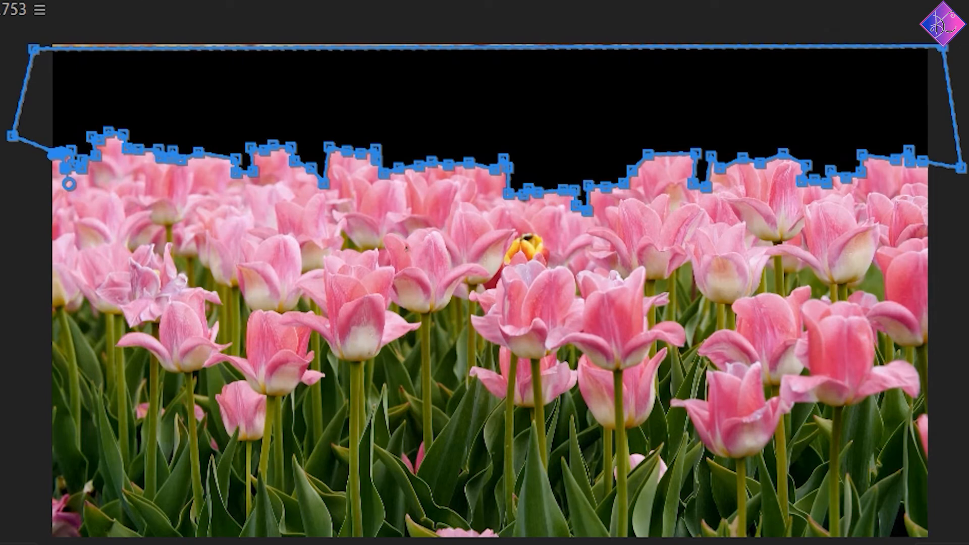
drag(33, 48, 42, 10)
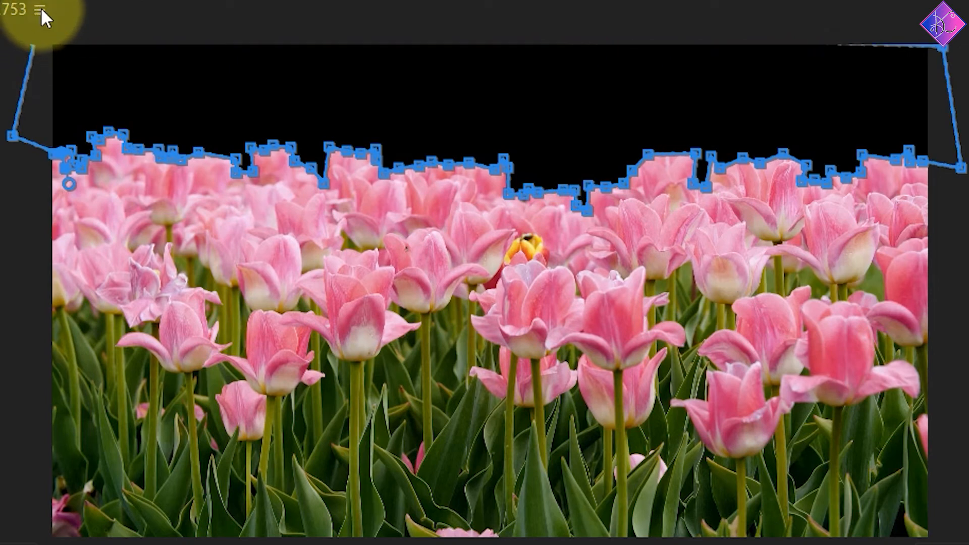
drag(943, 47, 963, 6)
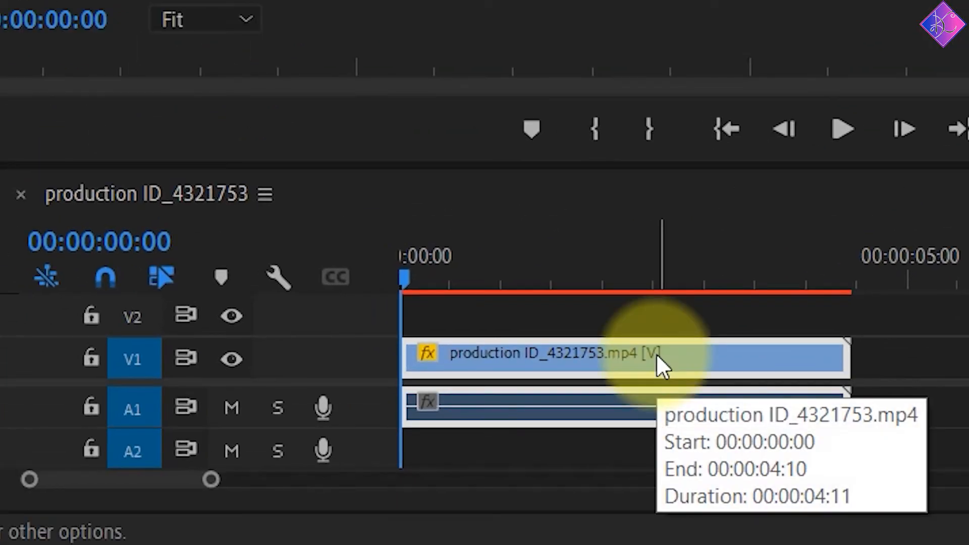
Step: Duplicate the masked tulip clip onto V2 and set the V1 copy to position 1718, 718 and scale 90
drag(656, 354, 653, 312)
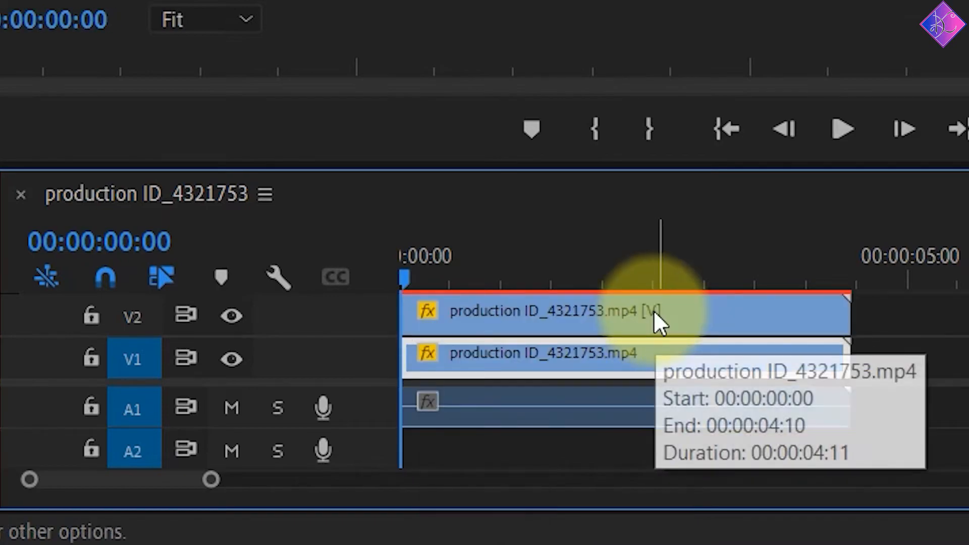
click(507, 314)
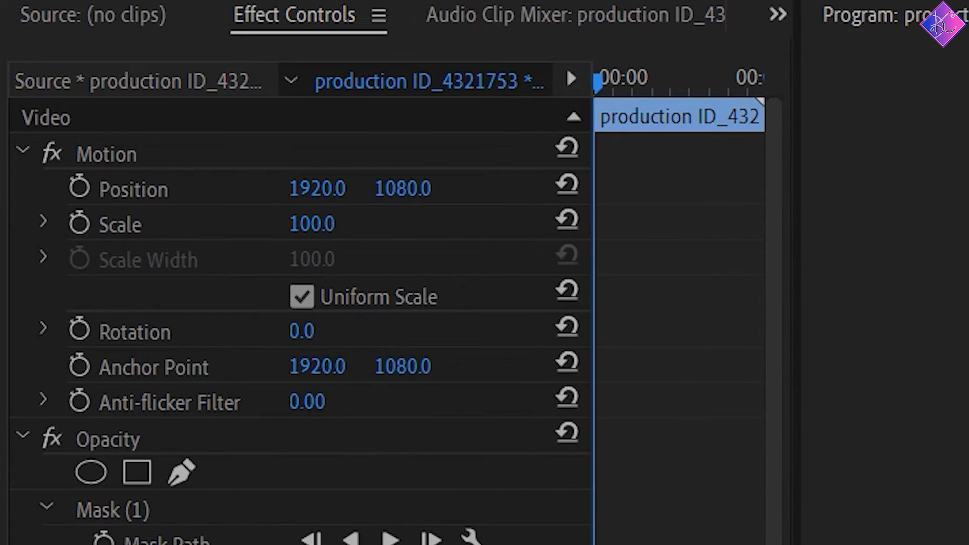
click(106, 154)
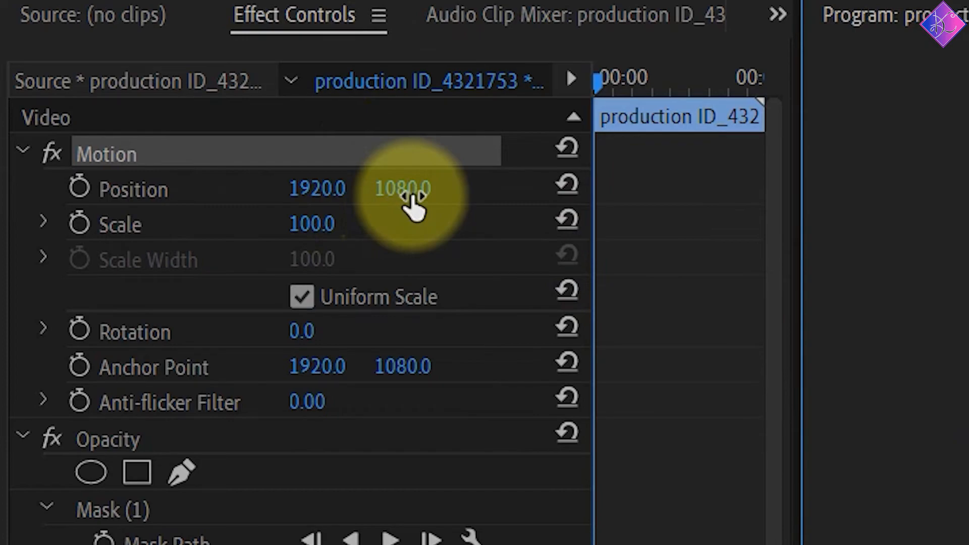
drag(403, 189, 295, 188)
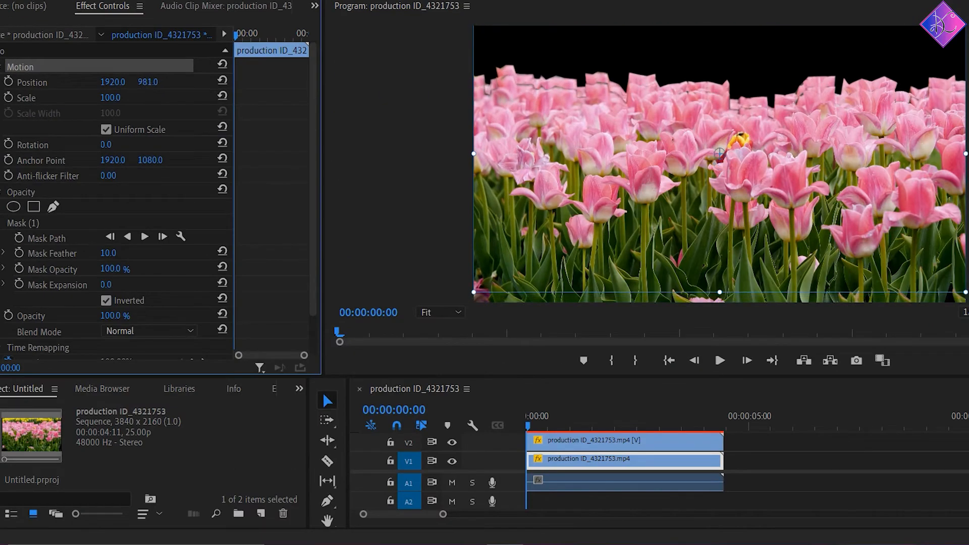
drag(155, 81, 118, 80)
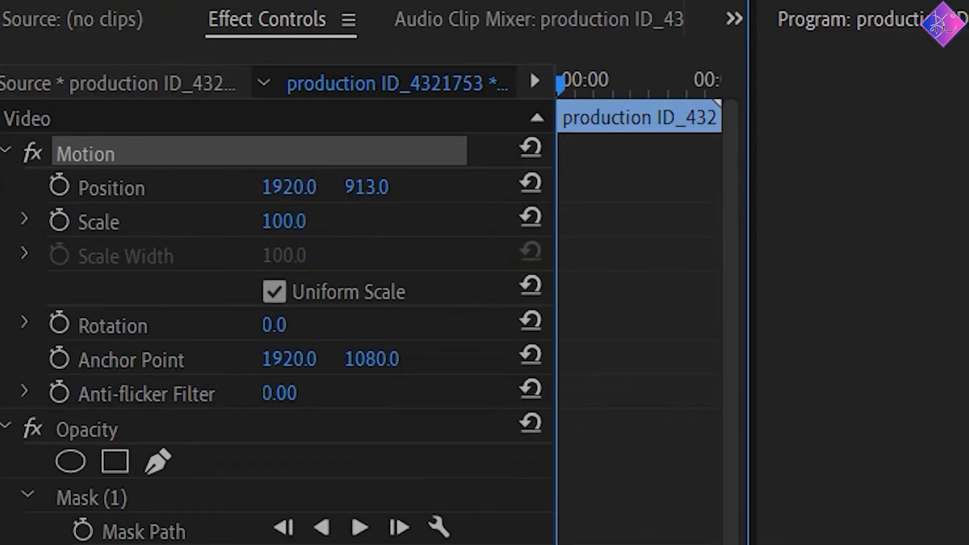
drag(284, 221, 259, 221)
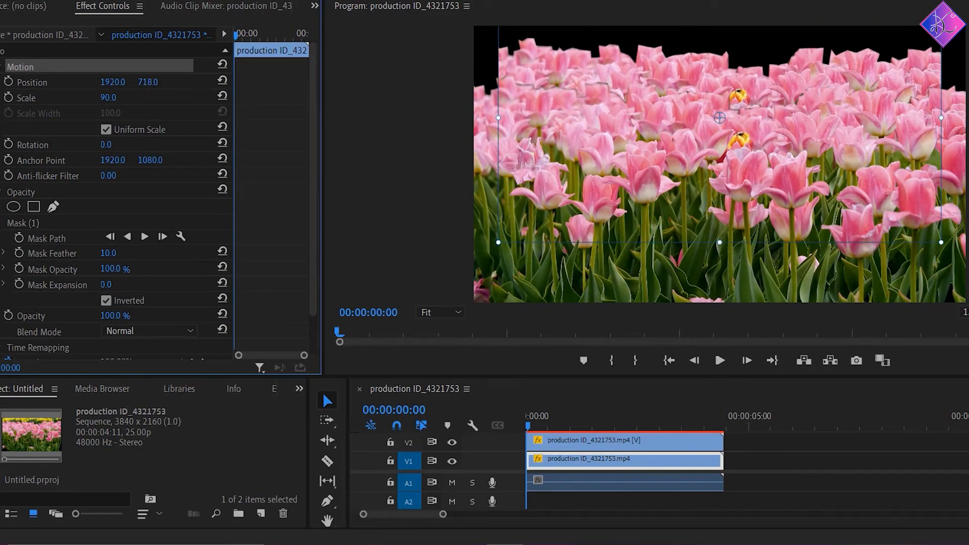
drag(292, 174, 273, 174)
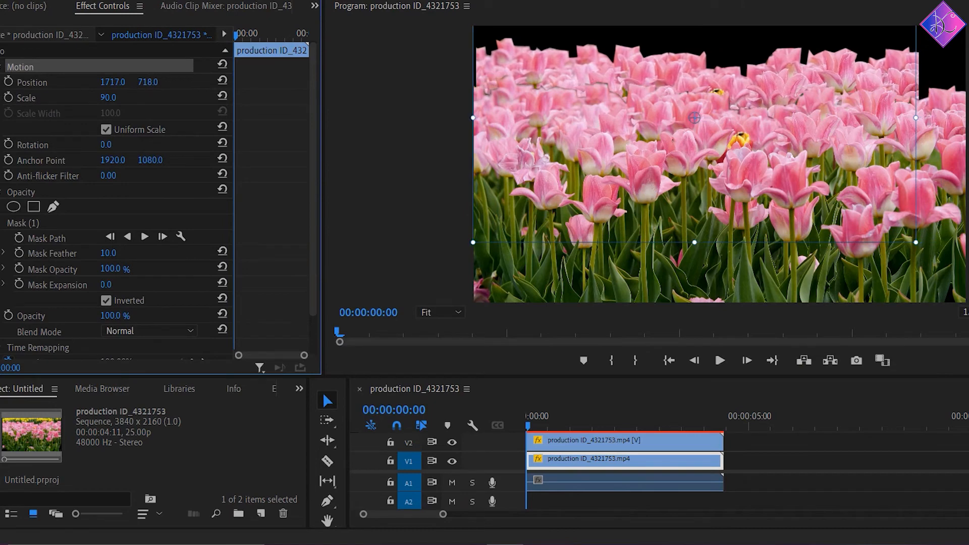
Step: Duplicate the 90-scale tulip clip again and set the V2 copy's horizontal position to 2210
alt+click(624, 461)
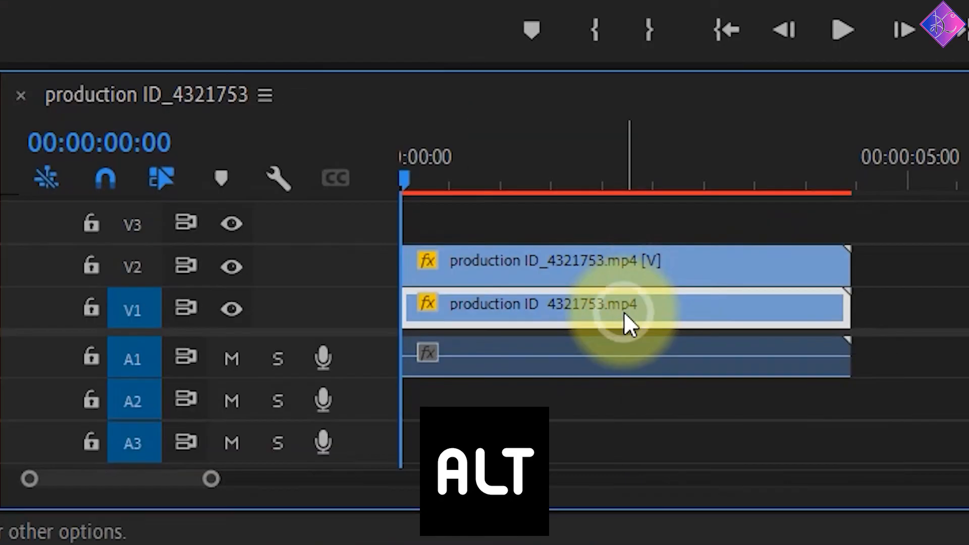
drag(624, 312, 621, 219)
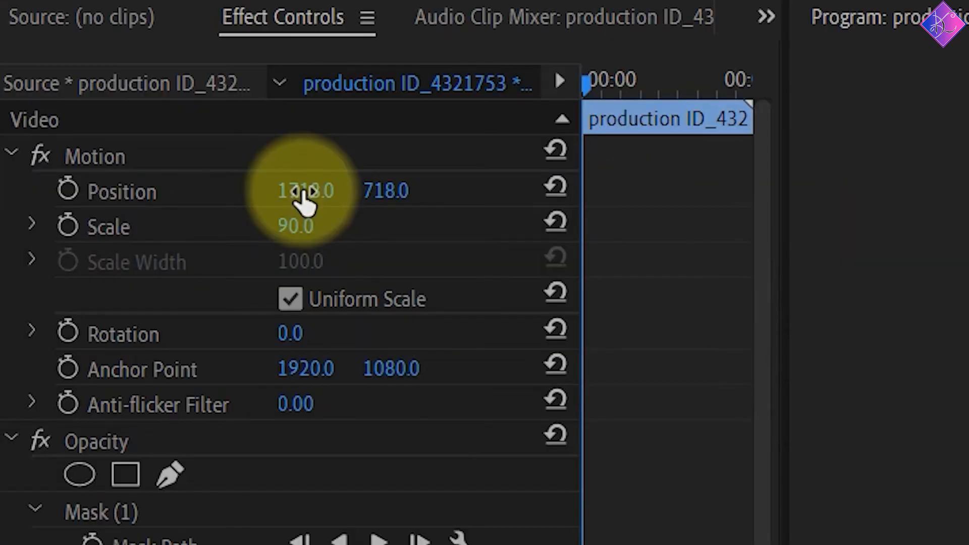
drag(275, 201, 300, 202)
drag(50, 95, 44, 95)
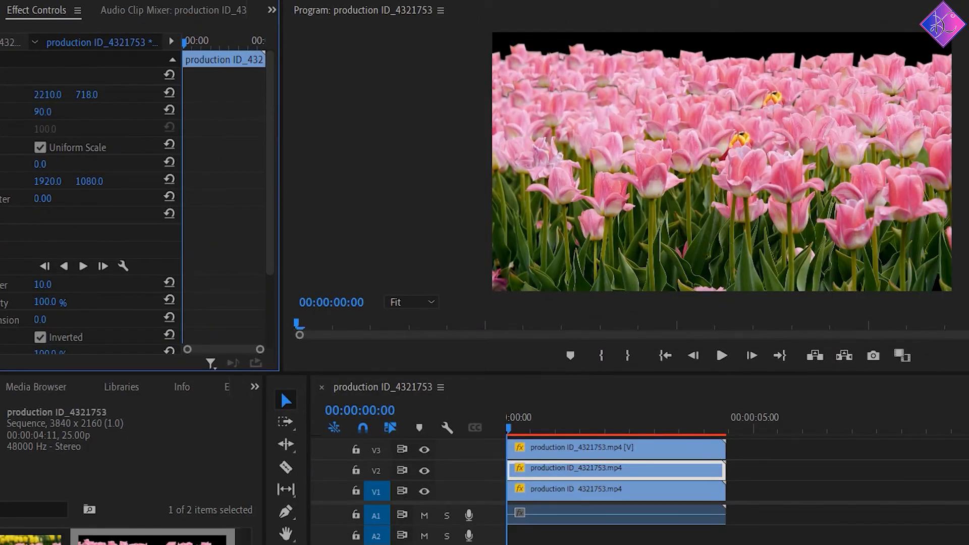
Step: Build the next tulip row from the V1 copy with position 1330, 316 and scale 70
click(549, 499)
drag(155, 111, 81, 110)
click(130, 124)
text(70)
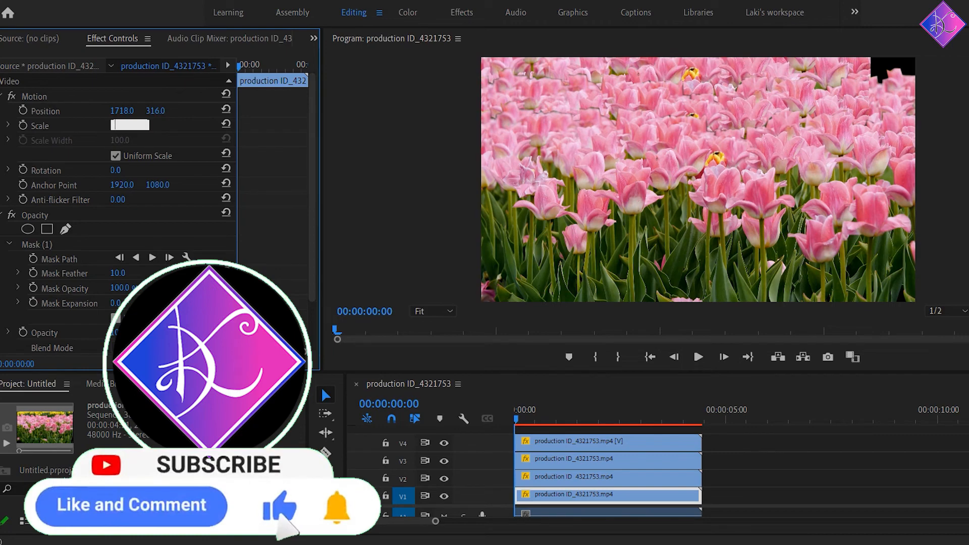
click(130, 124)
drag(127, 110, 54, 111)
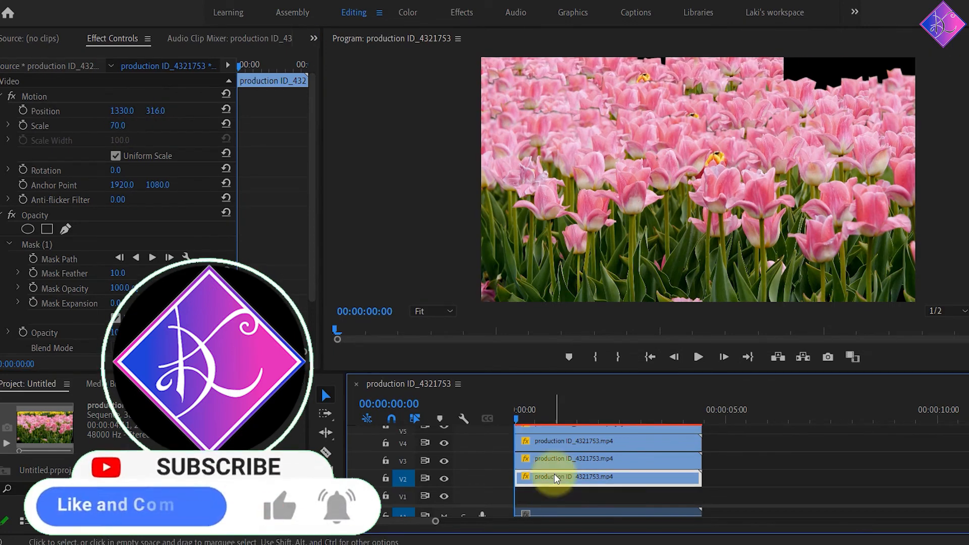
Step: Duplicate the farthest tulip row from V2 onto V1 and set the V1 copy to position 2343, 316 and scale 80
drag(555, 478, 551, 497)
drag(120, 110, 130, 110)
click(564, 498)
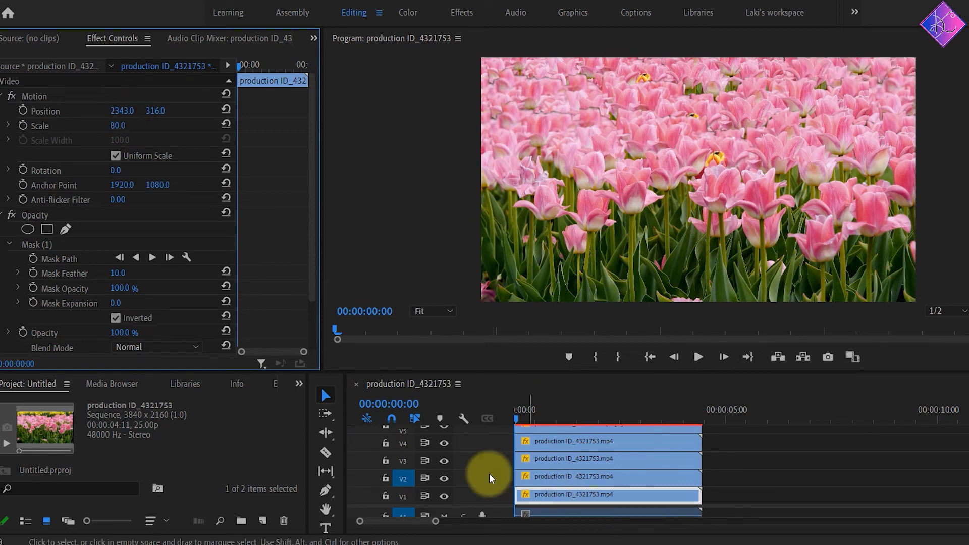
Step: Search the effects for "blur" and apply Gaussian Blur to the V1 tulip clip
click(297, 384)
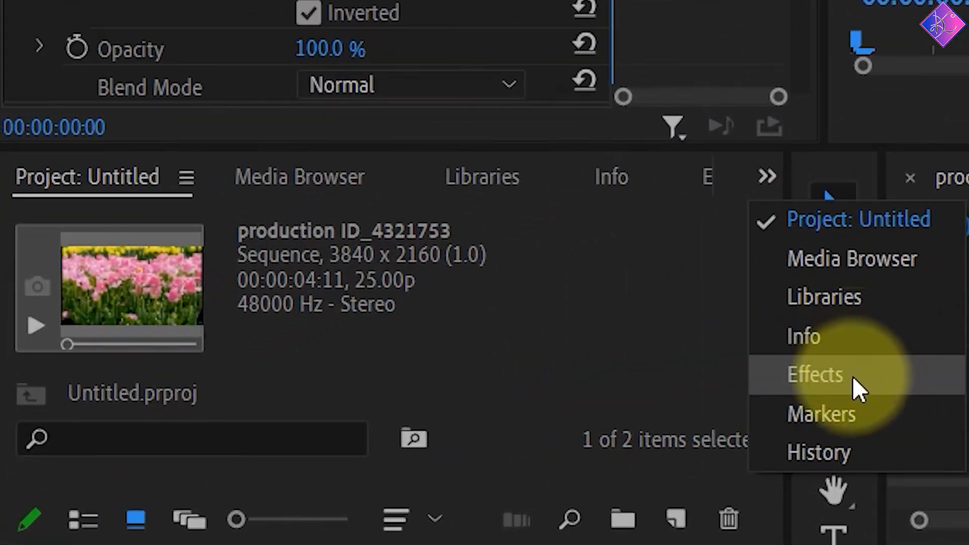
click(852, 376)
click(155, 222)
text(b)
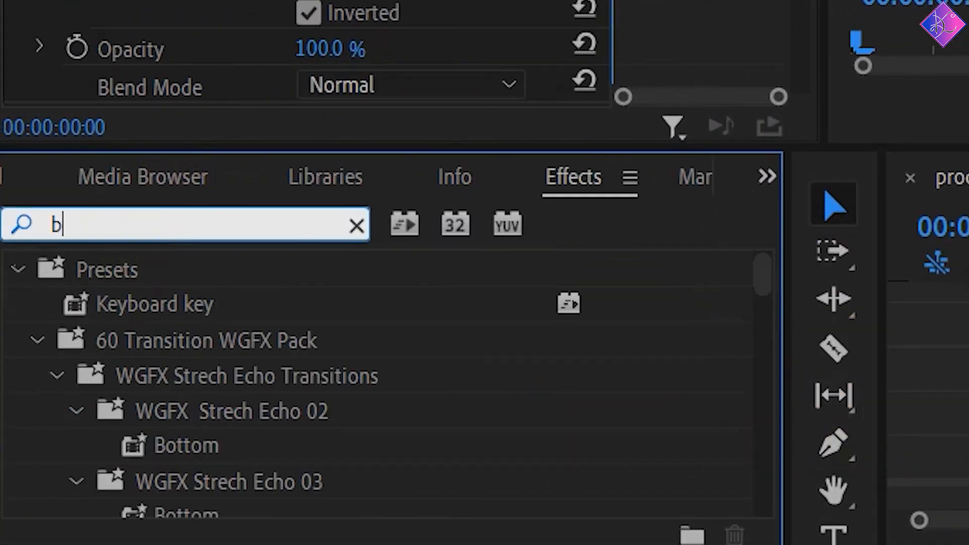
text(lur)
drag(762, 303, 763, 377)
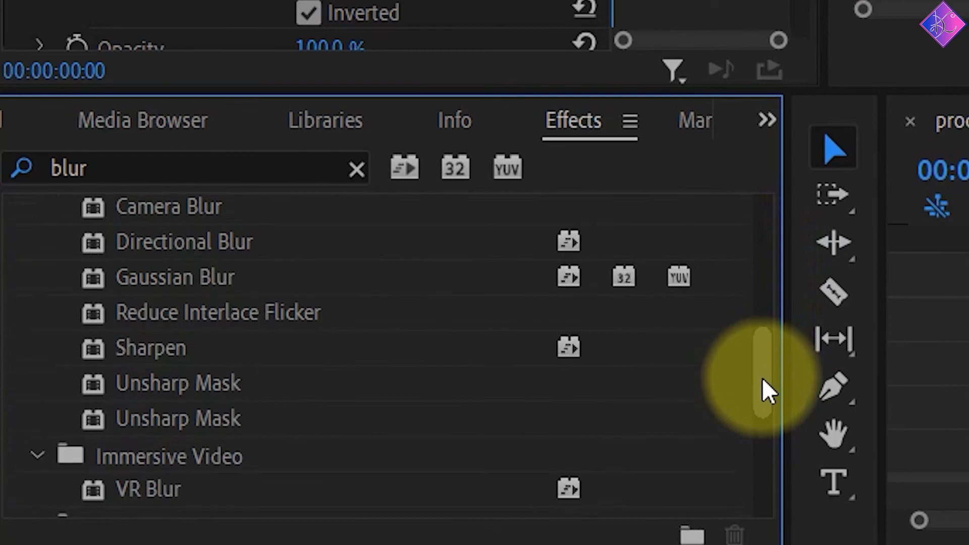
click(219, 278)
drag(220, 281, 968, 454)
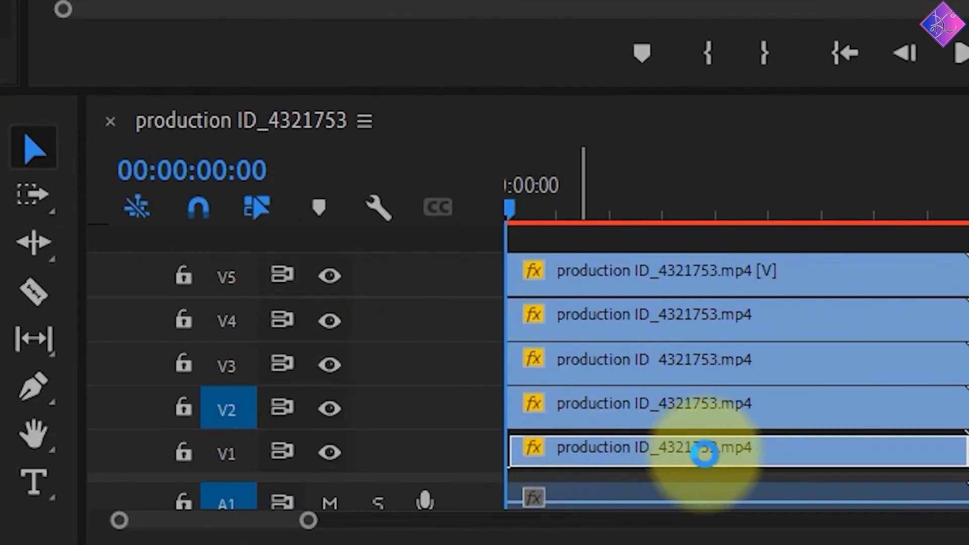
drag(705, 453, 705, 454)
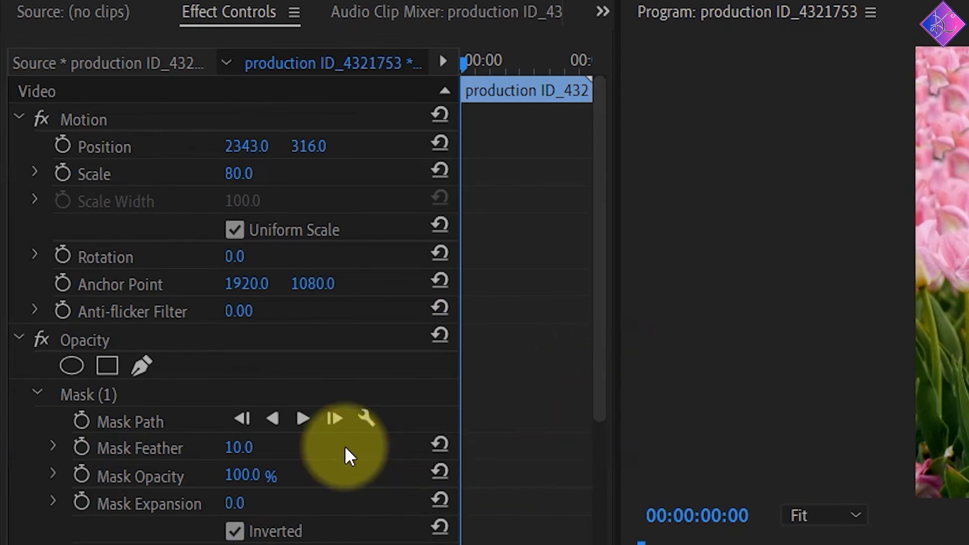
Step: Set the V1 clip's Gaussian Blur Blurriness to 40
drag(598, 374, 603, 543)
click(236, 472)
text(4)
click(254, 471)
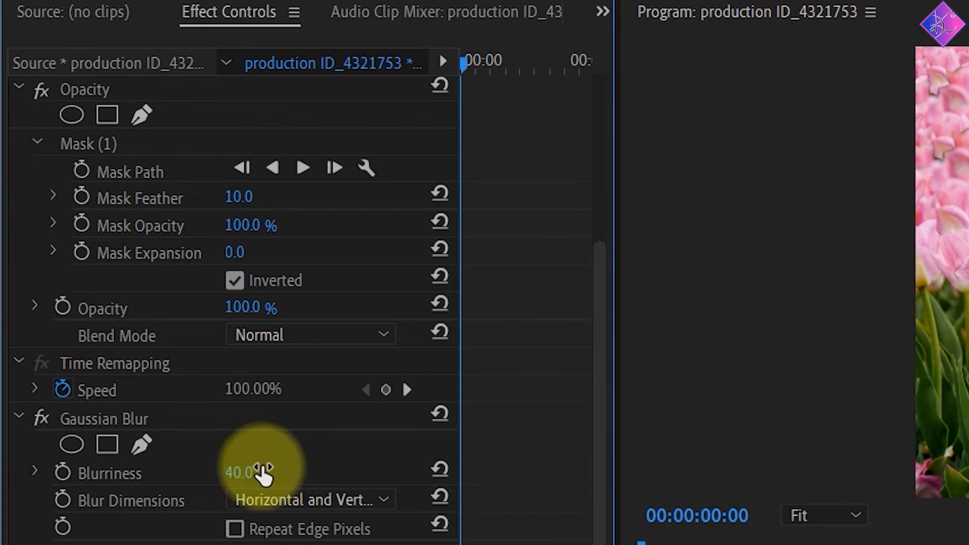
Step: Apply Gaussian Blur to the V2 tulip clip and set its Blurriness to 40
click(493, 479)
drag(263, 202, 261, 240)
drag(63, 444, 480, 478)
drag(264, 286, 264, 333)
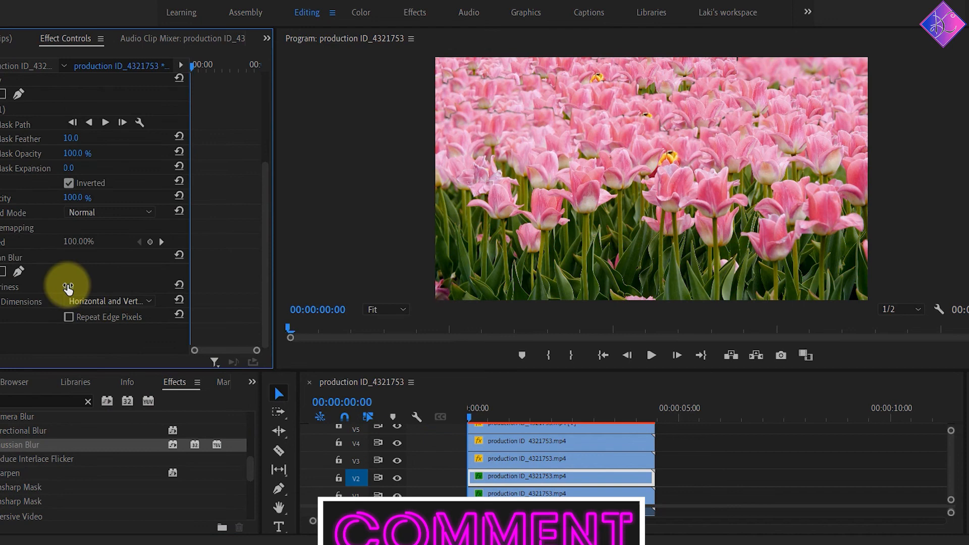
drag(69, 288, 83, 286)
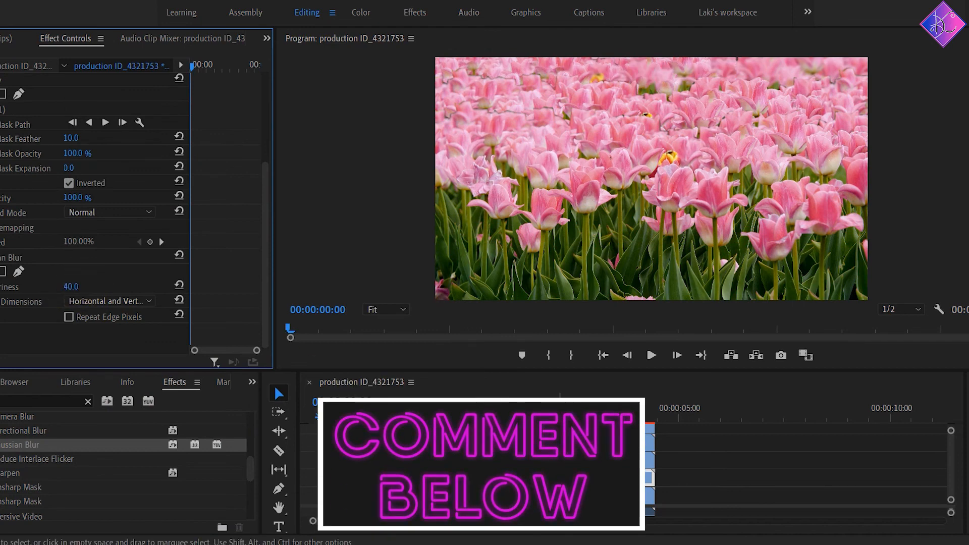
Step: Apply Gaussian Blur to the V4 tulip clip and set its Blurriness to 10
click(546, 444)
drag(47, 445, 482, 443)
drag(265, 252, 272, 346)
click(82, 286)
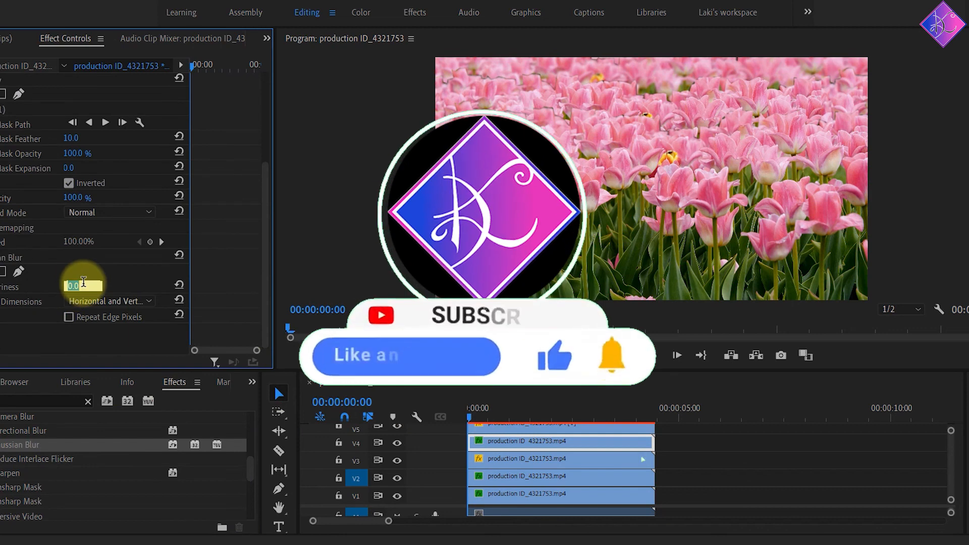
text(10)
key(Return)
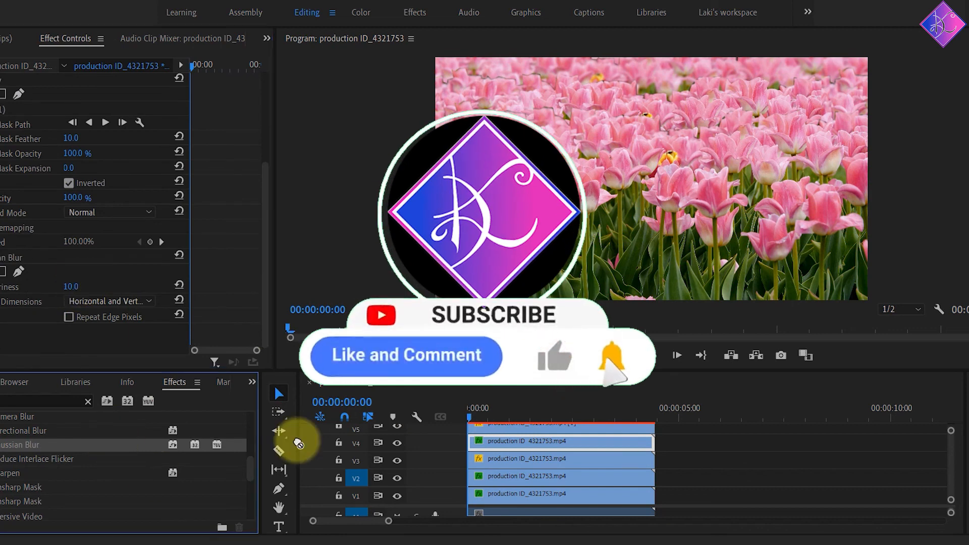
Step: Apply Gaussian Blur to the V3 tulip clip and set its Blurriness to 10
drag(119, 443, 476, 456)
drag(265, 232, 270, 313)
click(83, 319)
text(1)
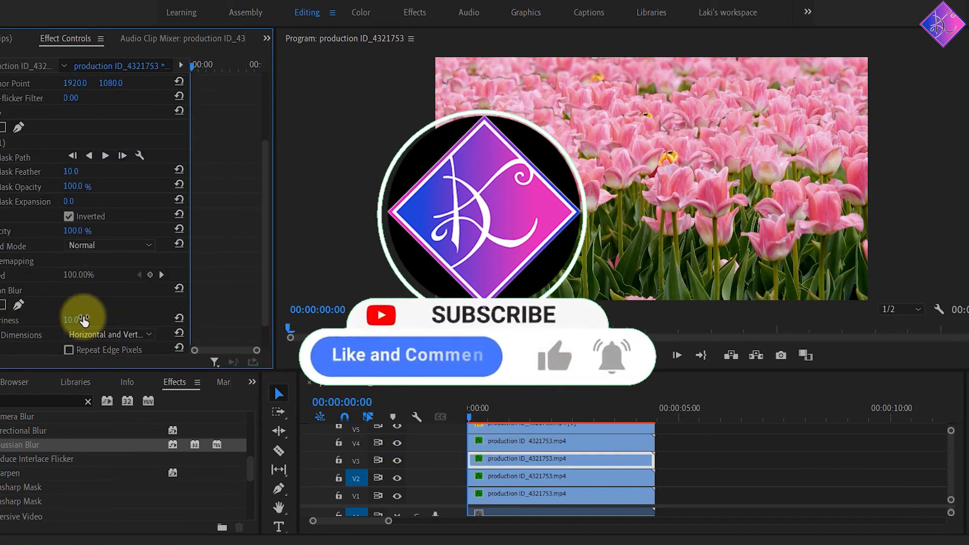